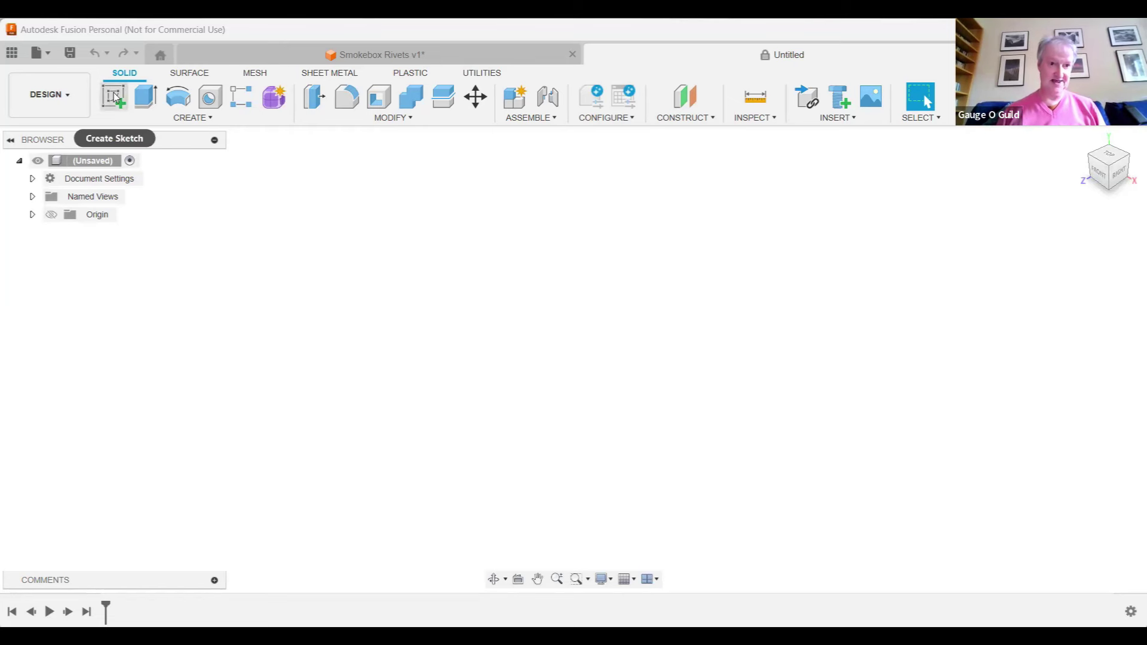
Start a new sketch on the front XY plane, collapse the sketch palette and tilt the view off the front.
{"action": "left_click", "coordinate": [116, 97]}
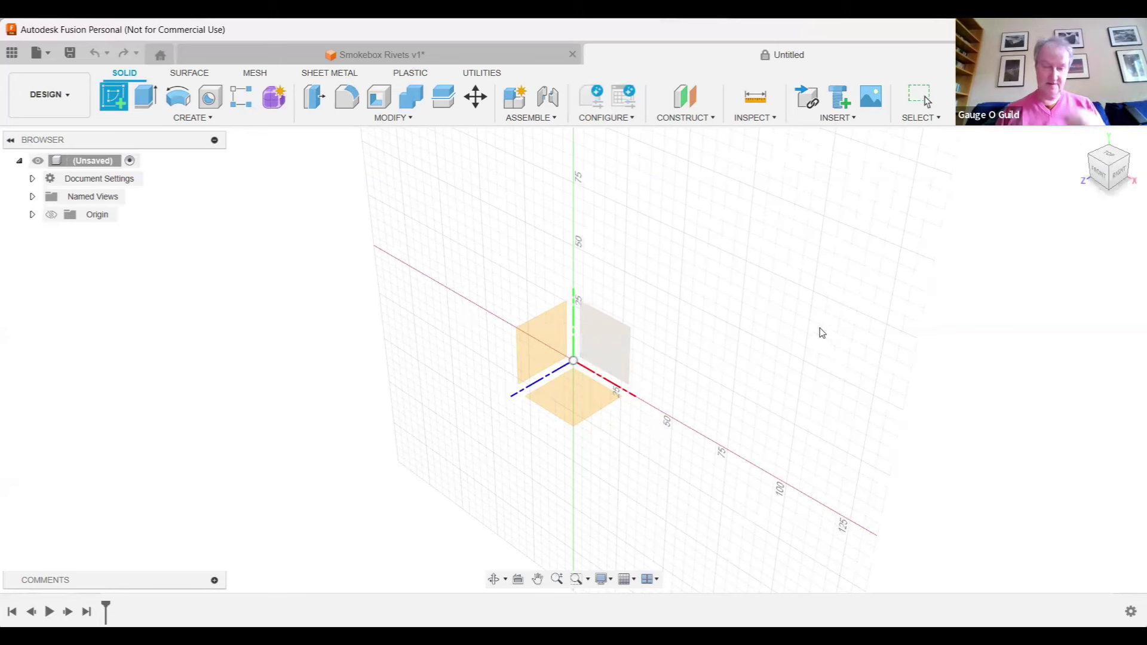
{"action": "left_click", "coordinate": [621, 350]}
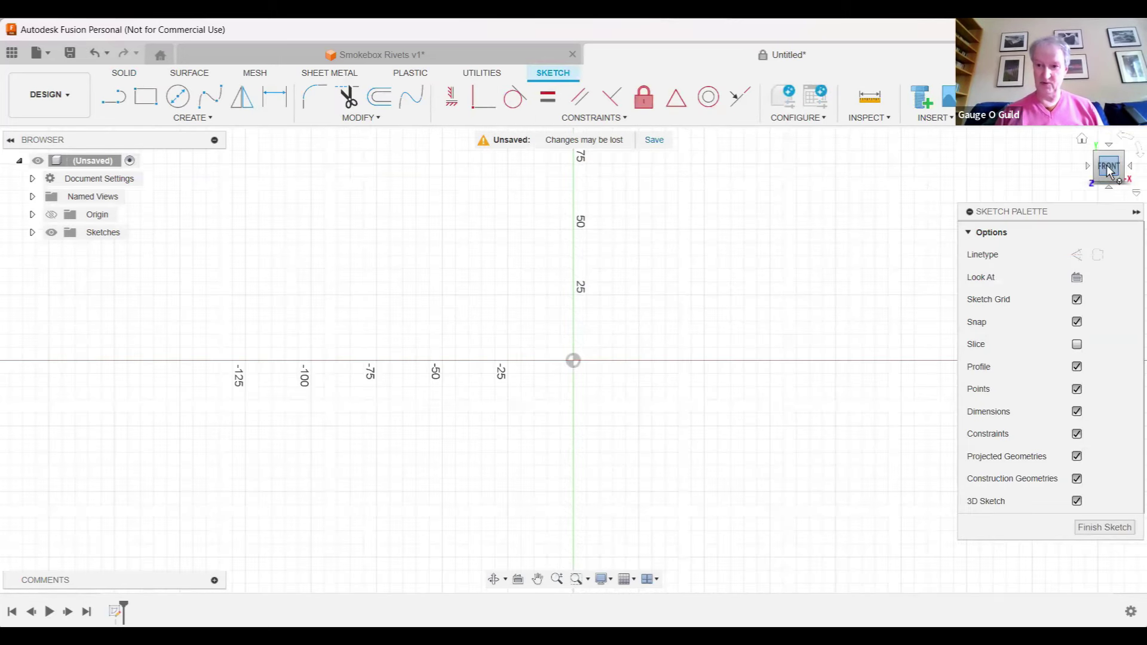
{"action": "left_click", "coordinate": [969, 213]}
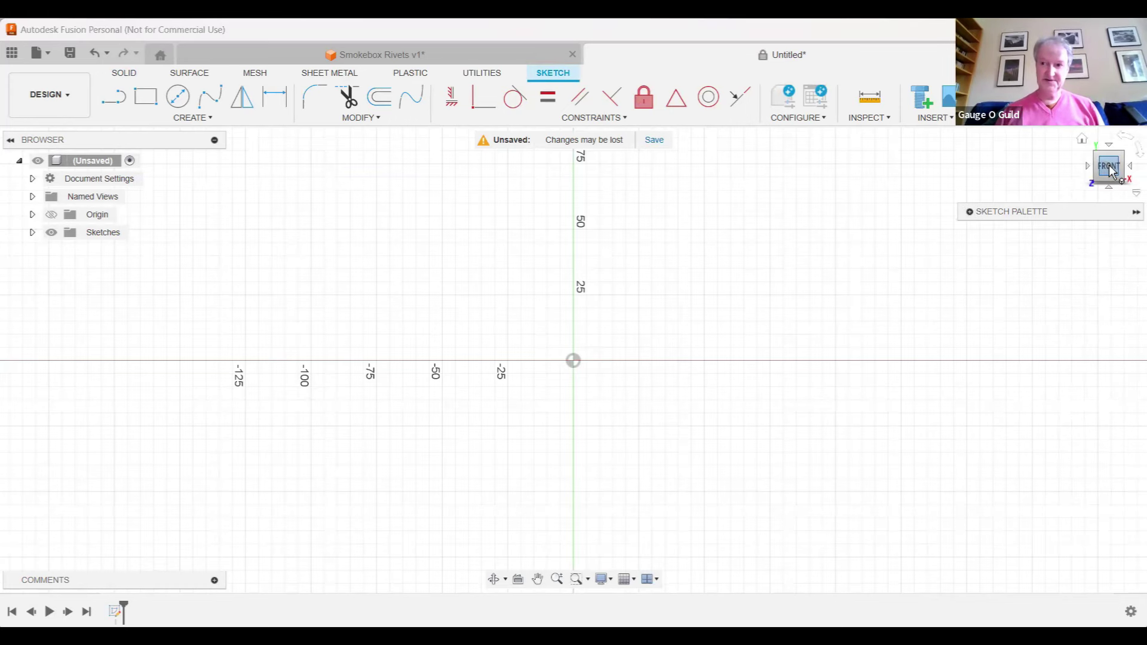
{"action": "left_click_drag", "start_coordinate": [1112, 172], "coordinate": [1047, 196]}
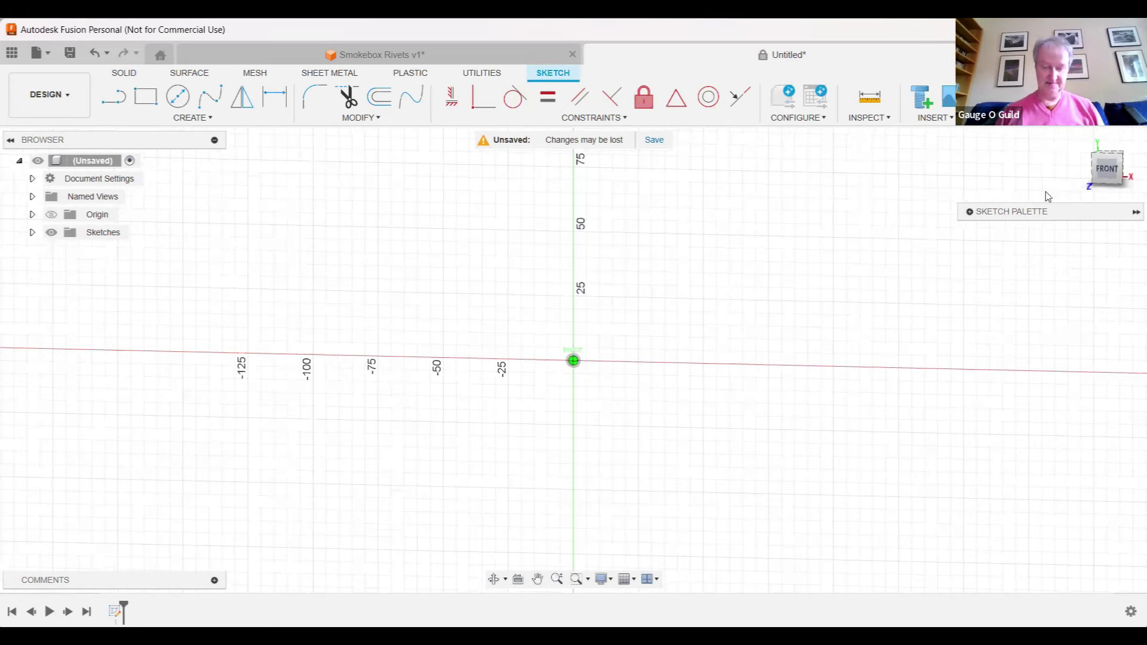
Draw a 50 mm diameter circle centred on the origin, lying on the horizontal plane.
{"action": "left_click", "coordinate": [179, 103]}
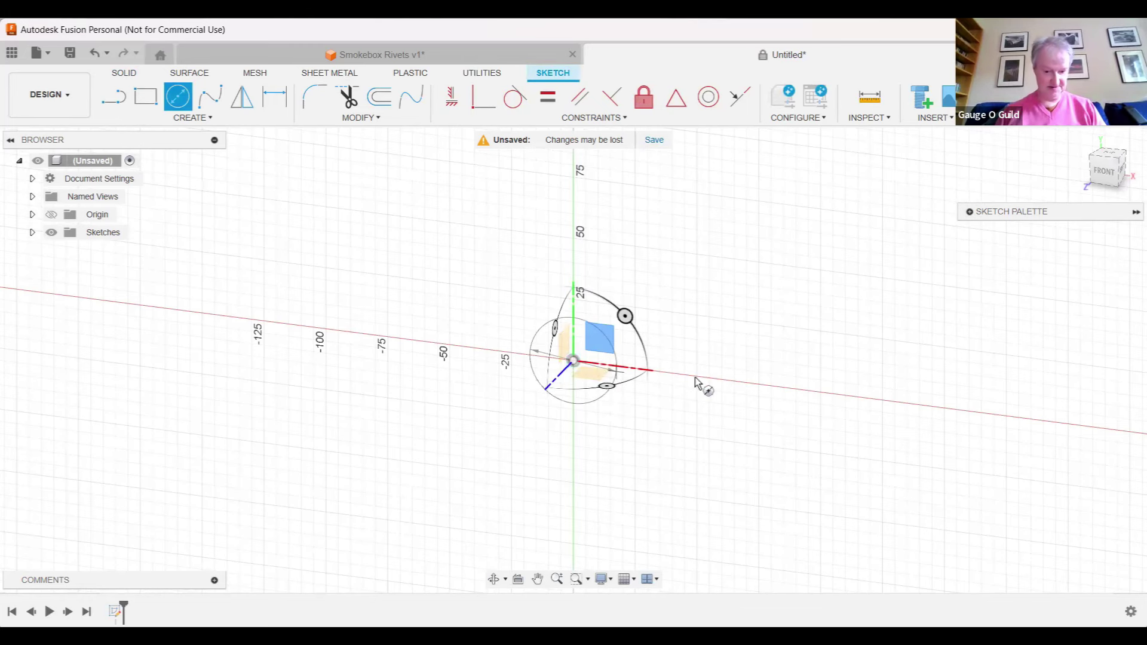
{"action": "type", "text": "5"}
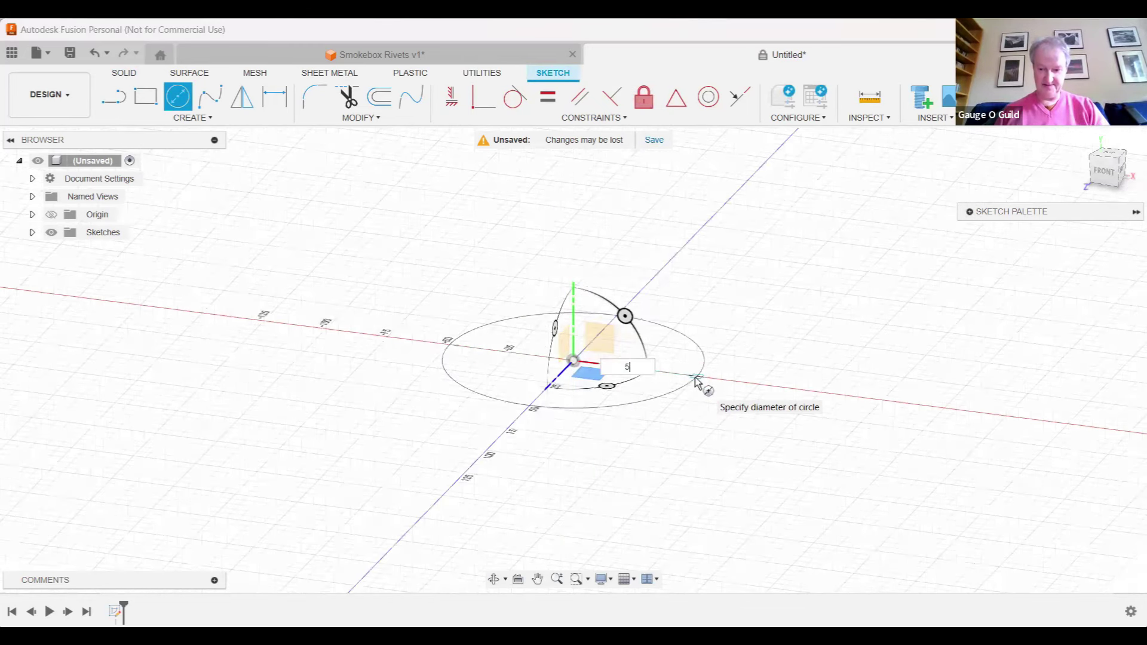
{"action": "type", "text": "0"}
{"action": "key", "text": "Tab"}
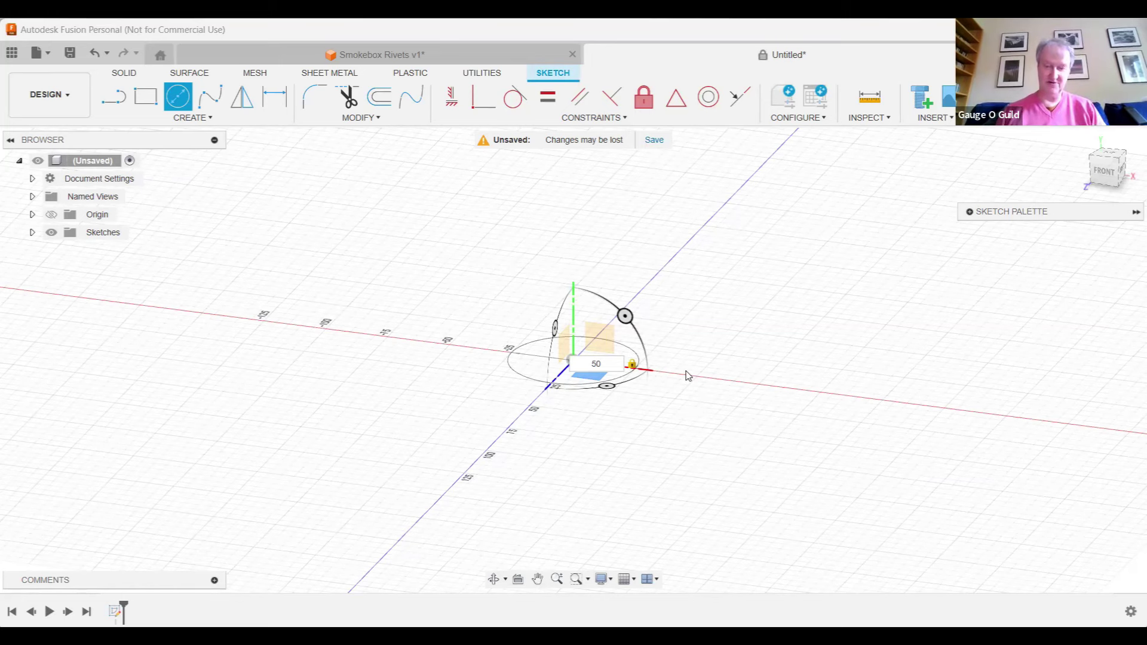
{"action": "key", "text": "Return"}
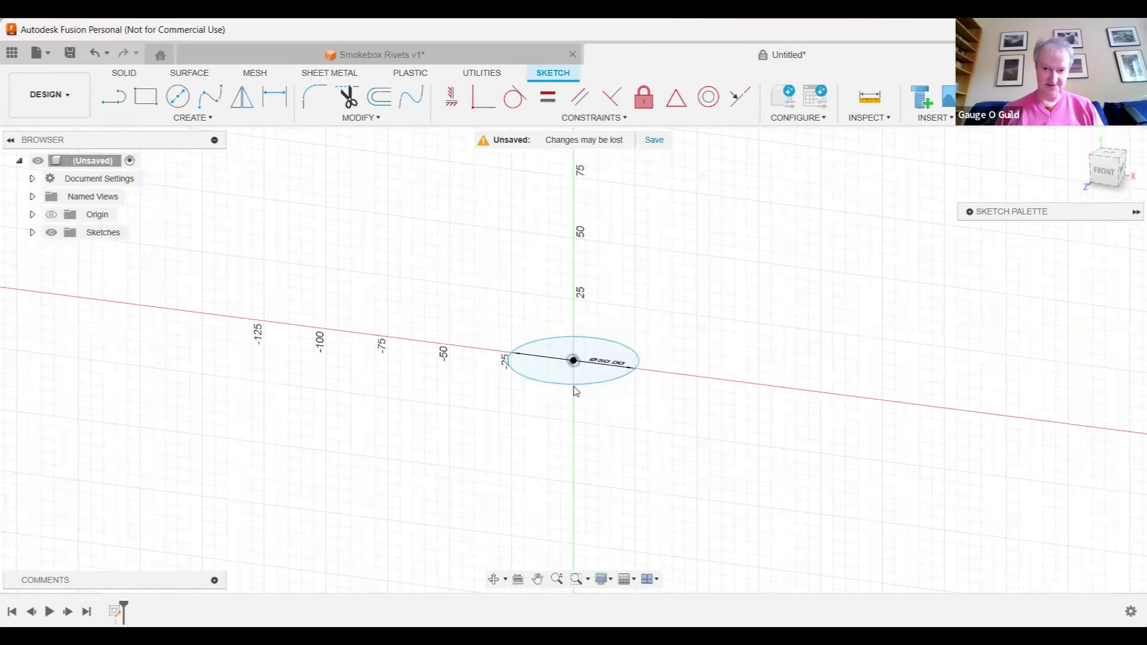
{"action": "scroll", "coordinate": [576, 385], "scroll_direction": "up", "scroll_amount": 3}
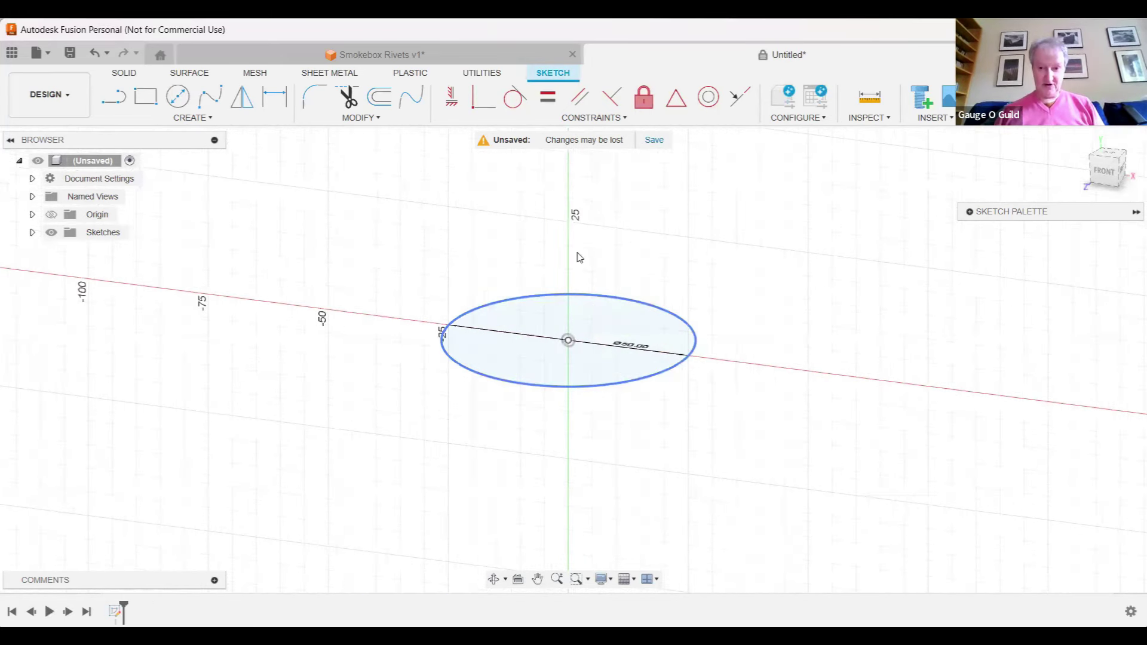
{"action": "scroll", "coordinate": [577, 256], "scroll_direction": "up", "scroll_amount": 2}
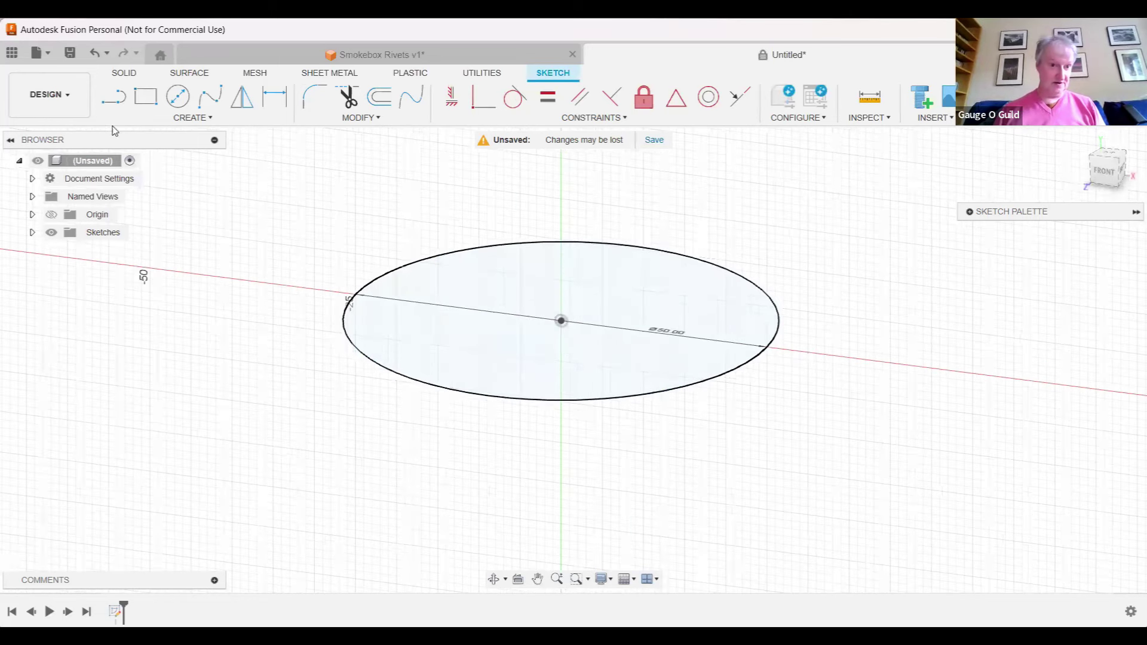
Draw a vertical line from the circle's centre at the origin straight up along the green axis.
{"action": "left_click", "coordinate": [114, 99]}
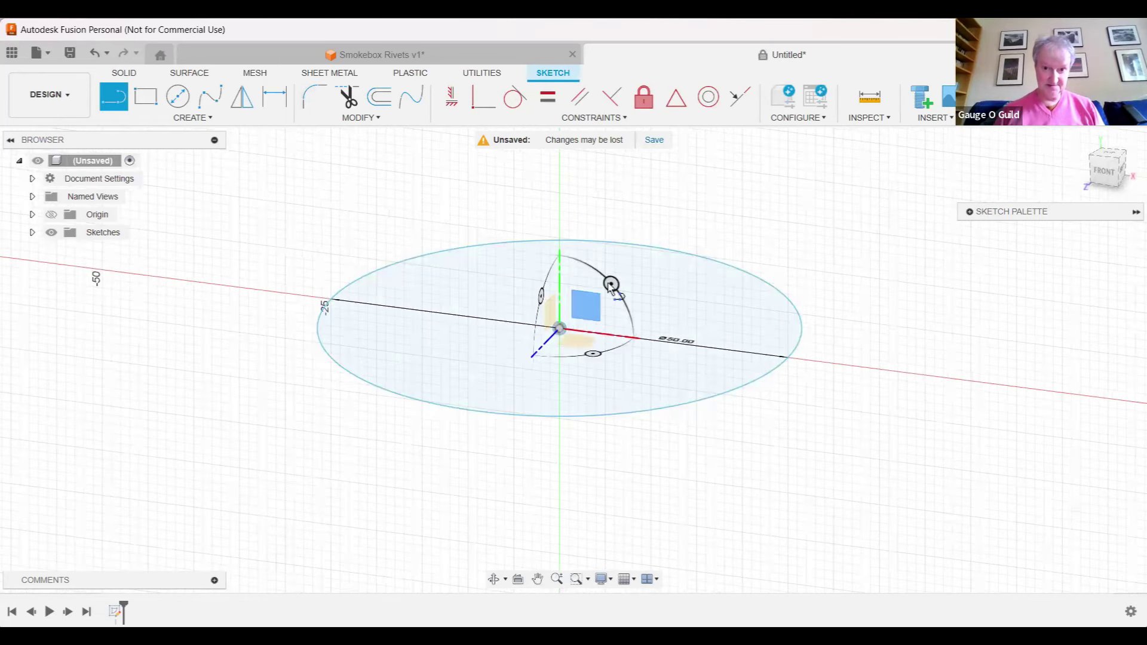
{"action": "left_click", "coordinate": [556, 184]}
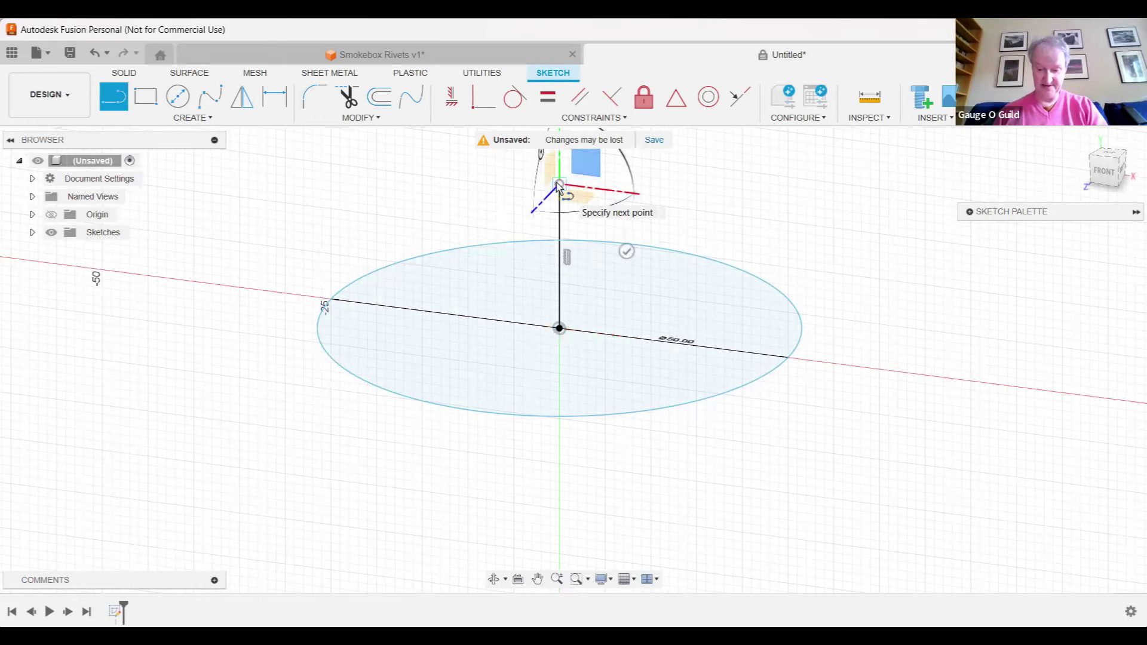
{"action": "key", "text": "Escape"}
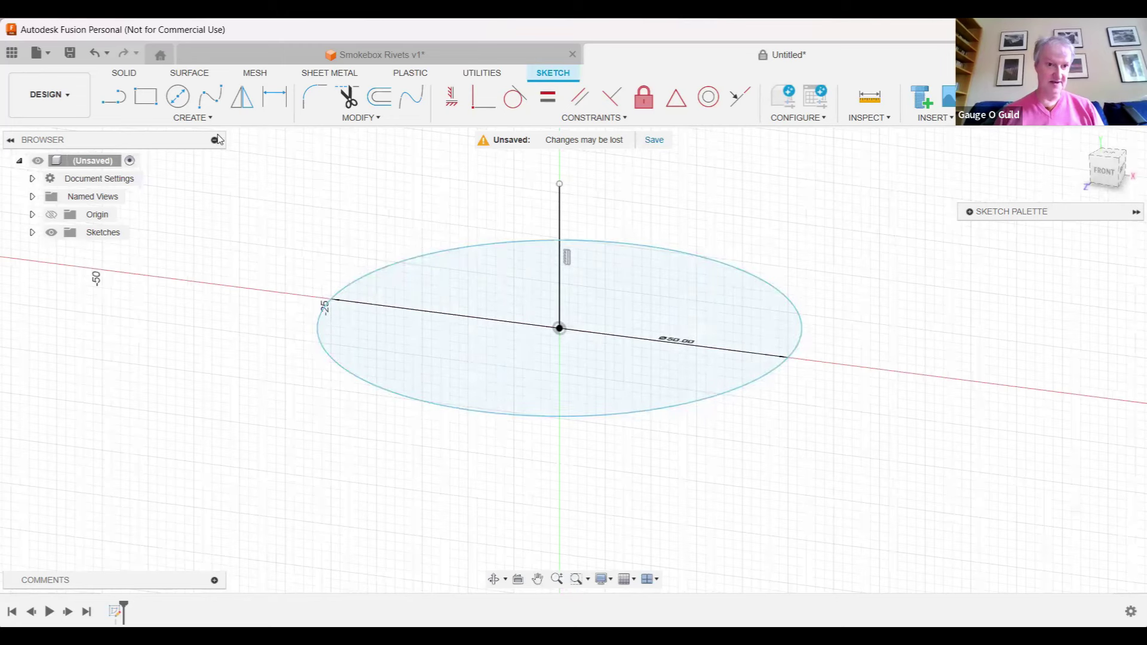
Draw a second horizontal 50 mm diameter circle centred on the vertical line, slightly above the first circle.
{"action": "scroll", "coordinate": [565, 333], "scroll_direction": "down", "scroll_amount": 1}
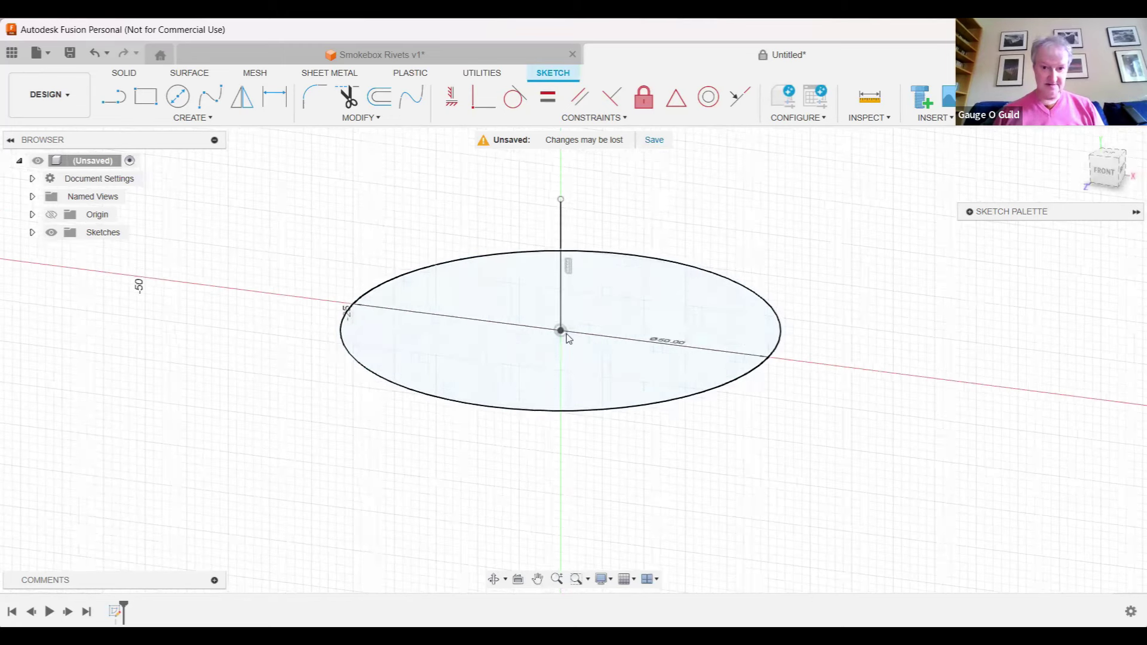
{"action": "scroll", "coordinate": [565, 333], "scroll_direction": "up", "scroll_amount": 5}
{"action": "scroll", "coordinate": [566, 333], "scroll_direction": "down", "scroll_amount": 3}
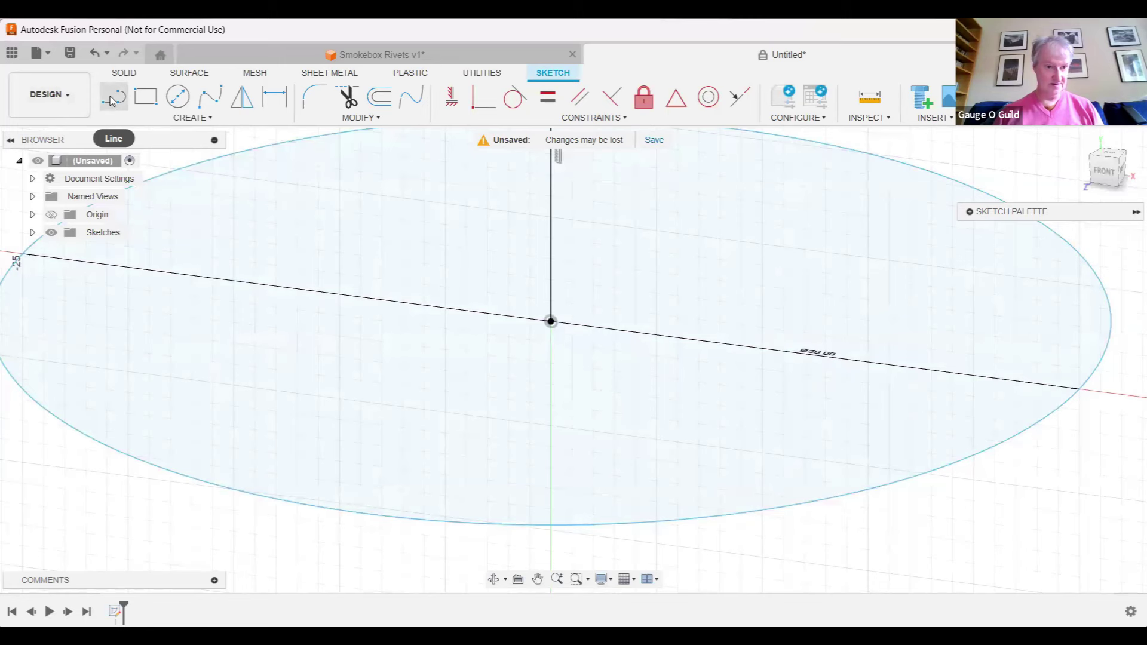
{"action": "left_click", "coordinate": [179, 105]}
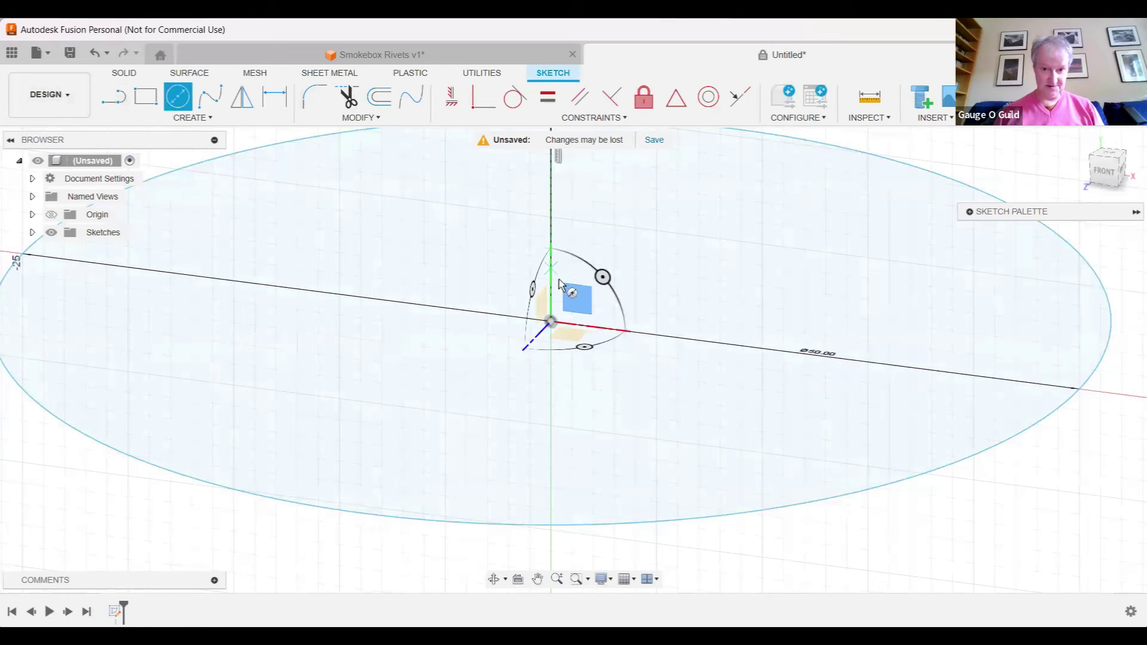
{"action": "left_click", "coordinate": [572, 327]}
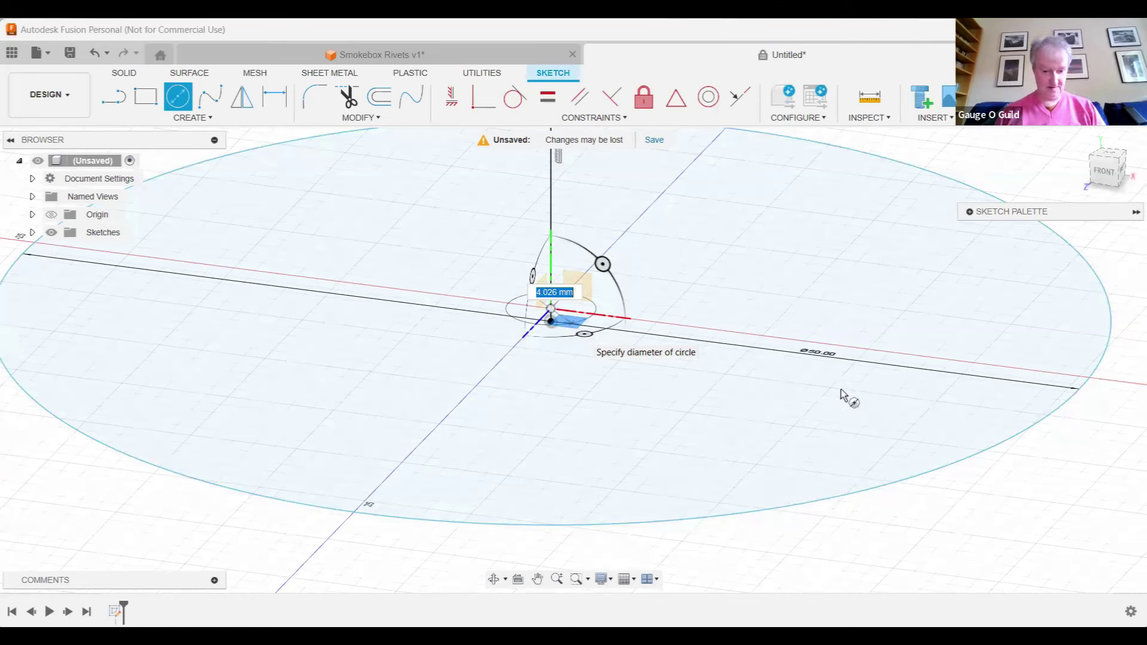
{"action": "type", "text": "50"}
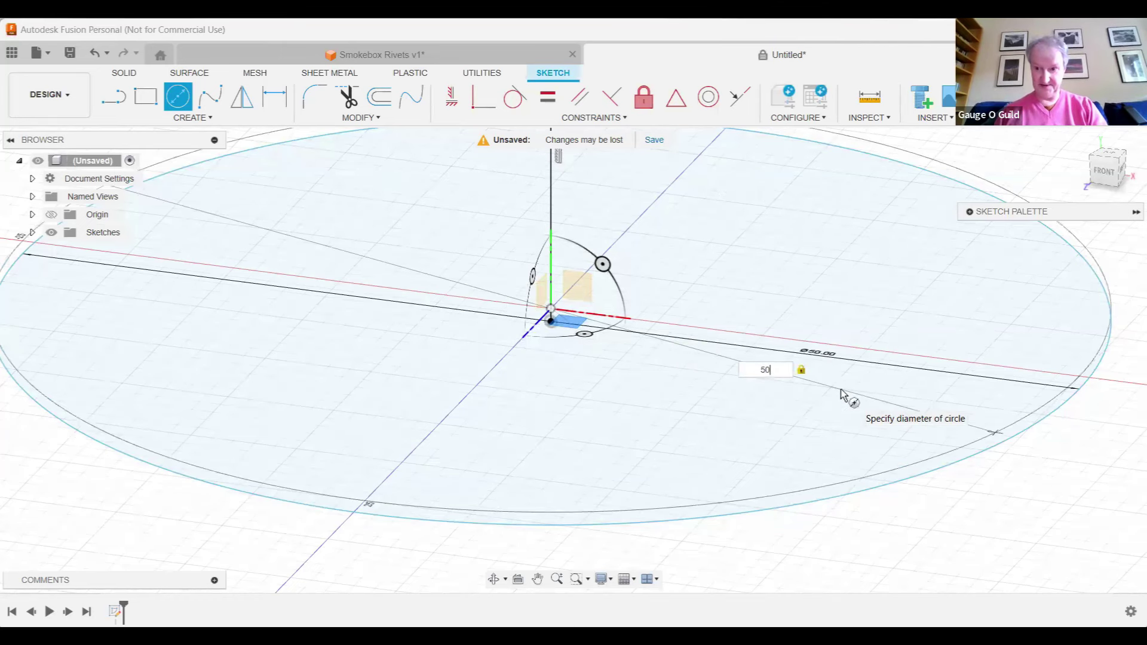
{"action": "key", "text": "Return"}
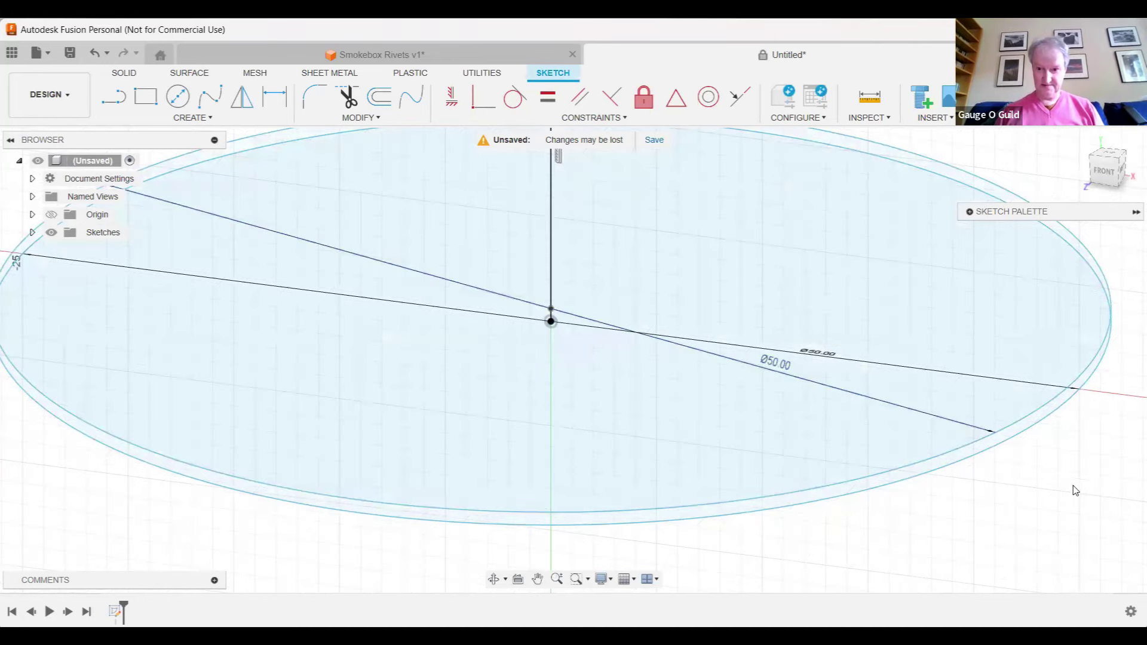
{"action": "scroll", "coordinate": [828, 232], "scroll_direction": "down", "scroll_amount": 5}
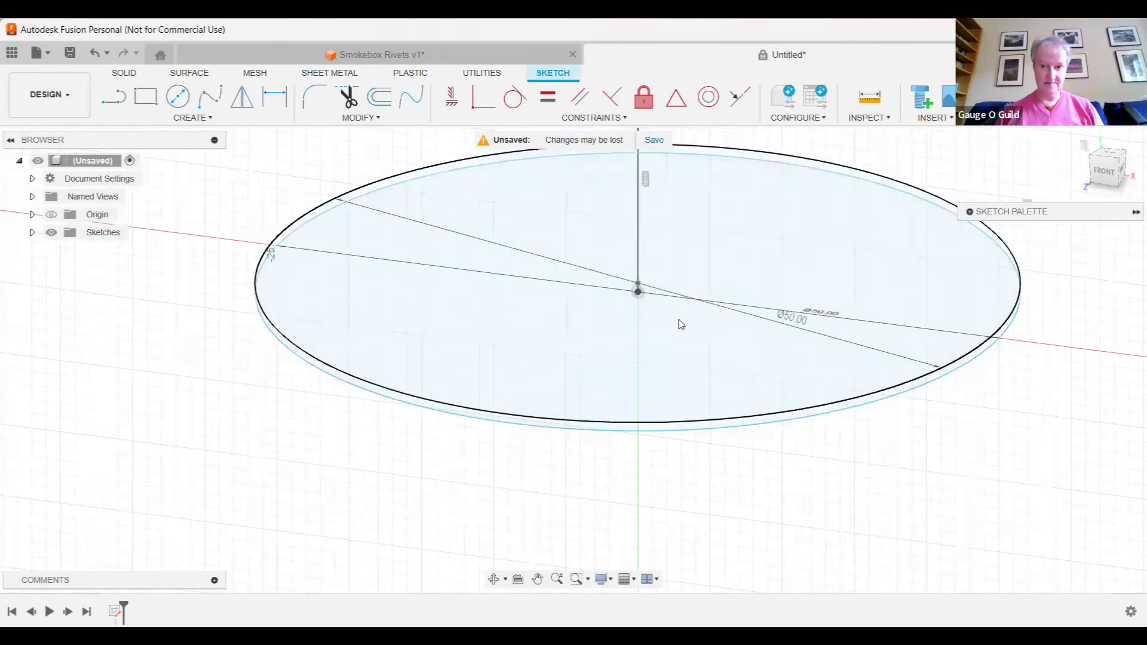
{"action": "left_click", "coordinate": [115, 100]}
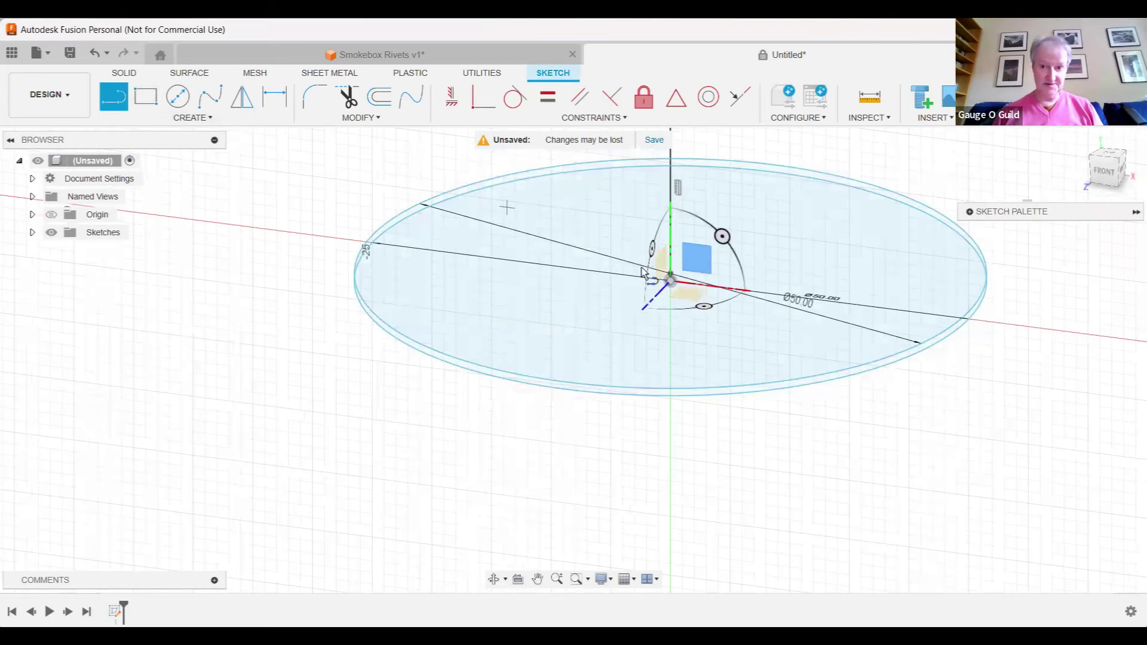
{"action": "scroll", "coordinate": [693, 284], "scroll_direction": "up", "scroll_amount": 3}
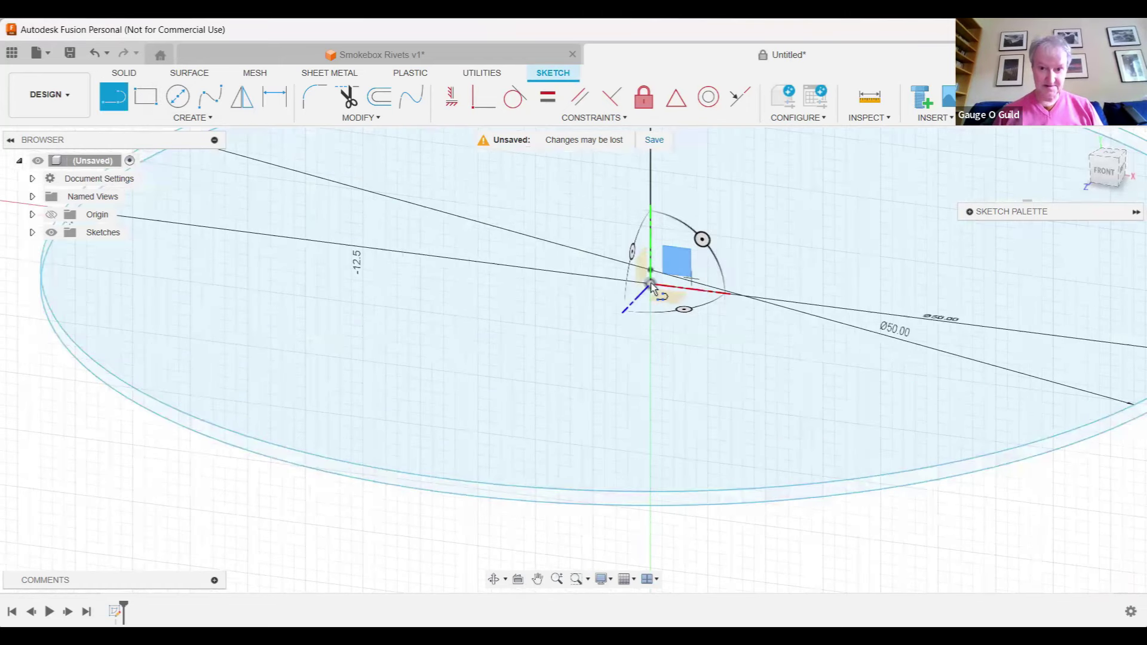
{"action": "scroll", "coordinate": [632, 292], "scroll_direction": "up", "scroll_amount": 2}
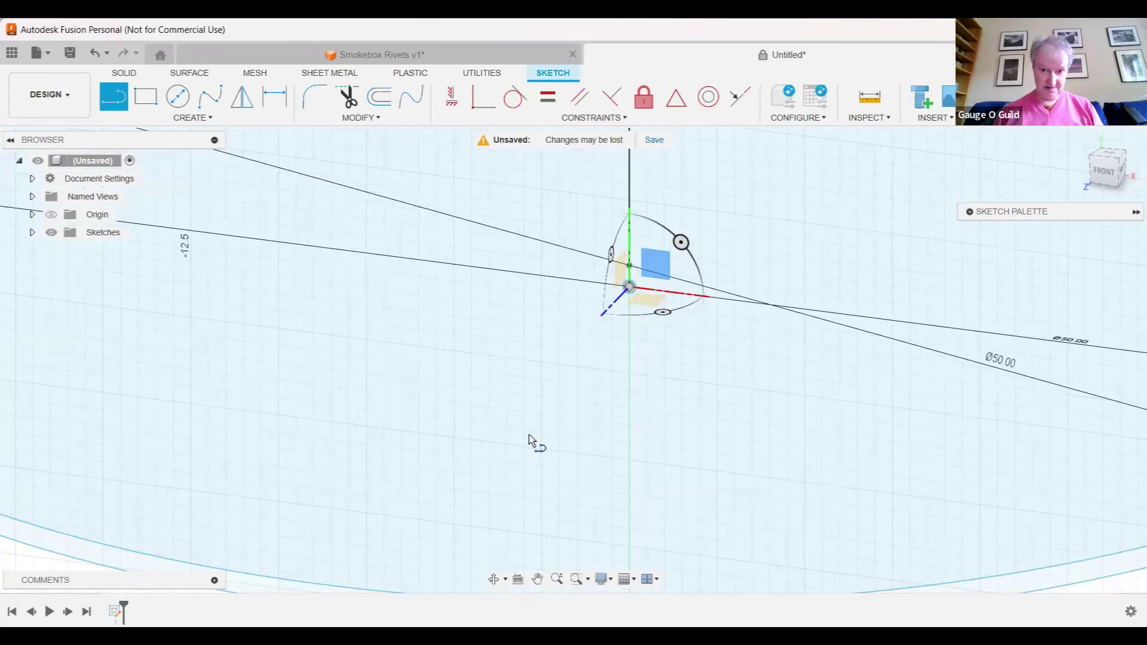
{"action": "left_click", "coordinate": [512, 450]}
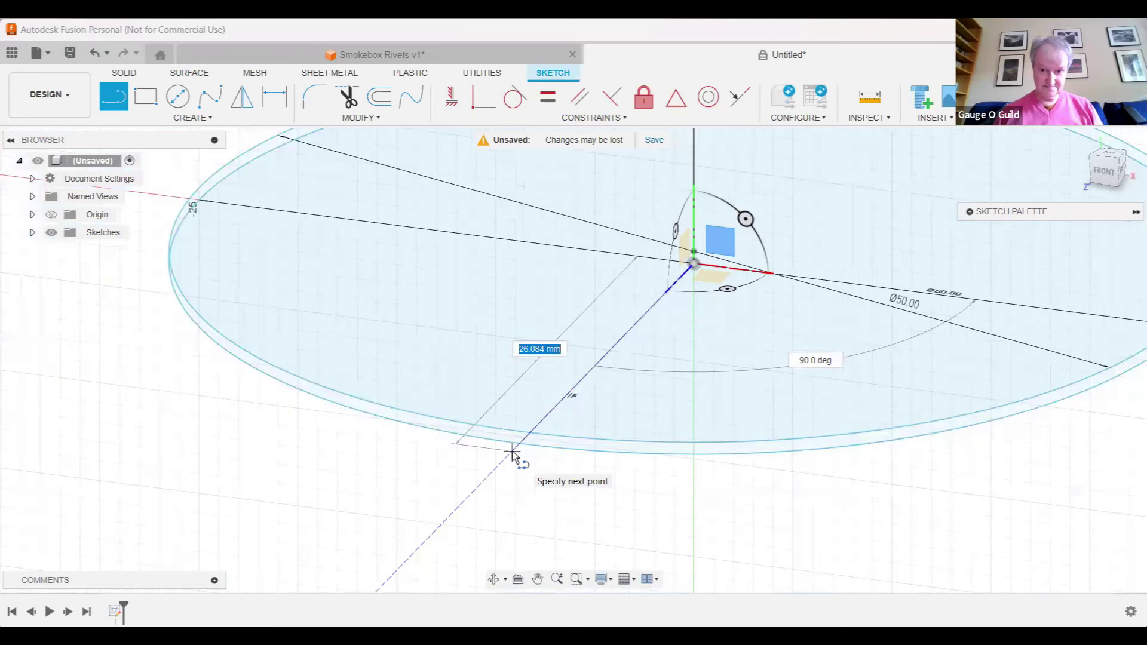
{"action": "type", "text": "25"}
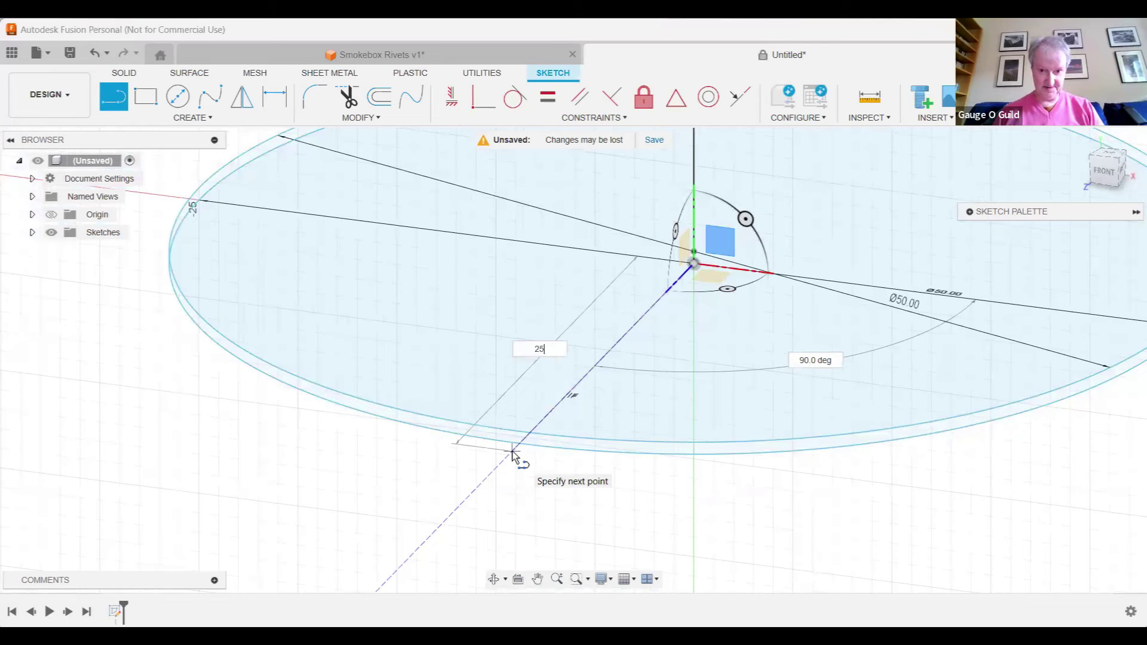
{"action": "key", "text": "Tab"}
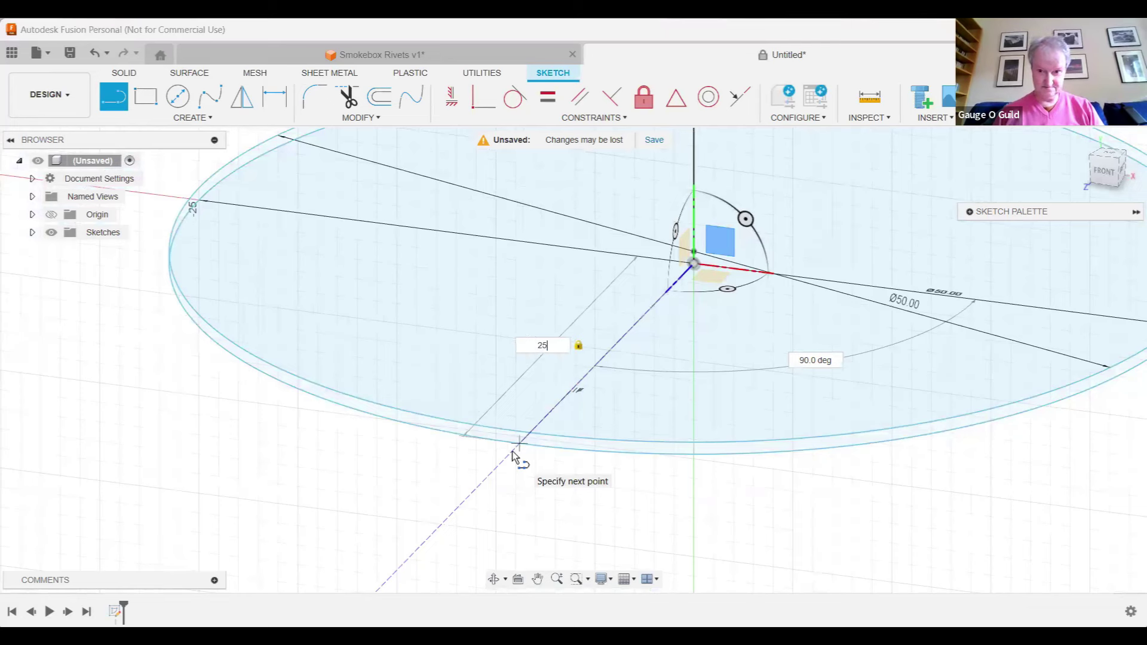
{"action": "right_click", "coordinate": [589, 466]}
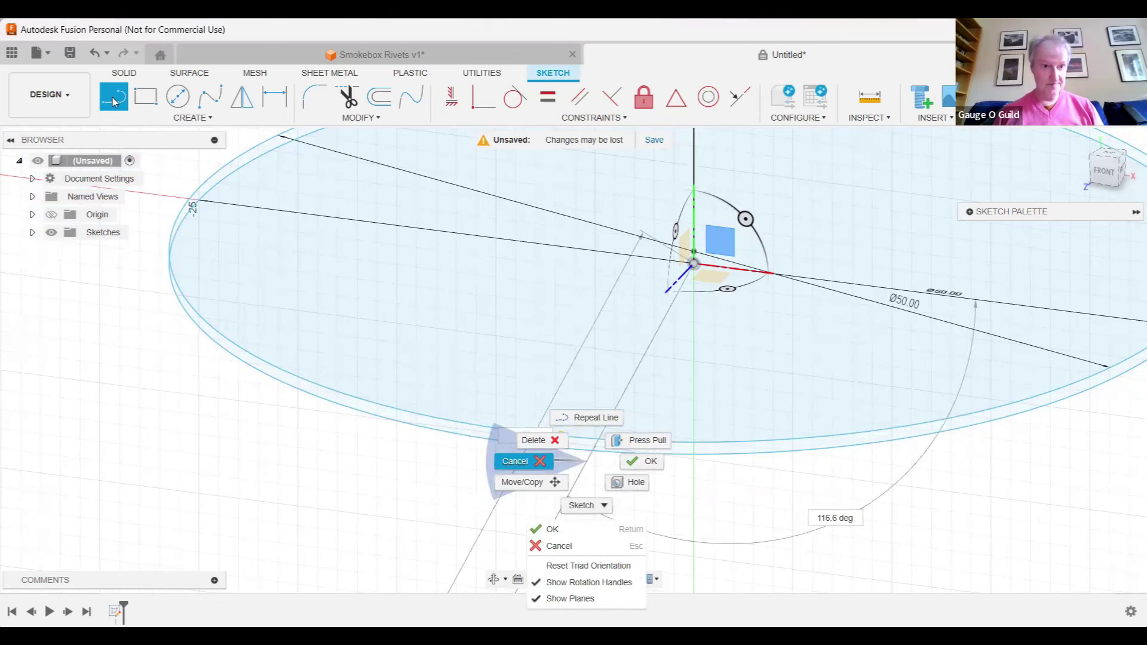
{"action": "key", "text": "Escape"}
Draw a 25 mm line from the upper circle's centre to its circumference, parallel to the Z axis.
{"action": "key", "text": "l"}
{"action": "left_click", "coordinate": [693, 262]}
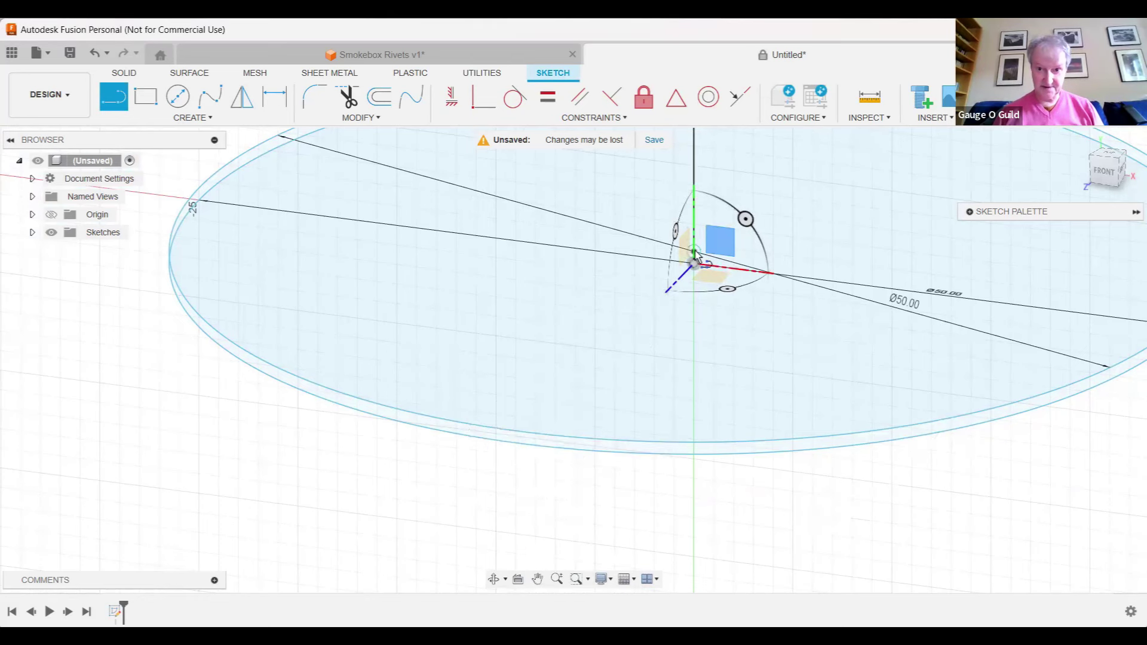
{"action": "scroll", "coordinate": [693, 266], "scroll_direction": "up", "scroll_amount": 5}
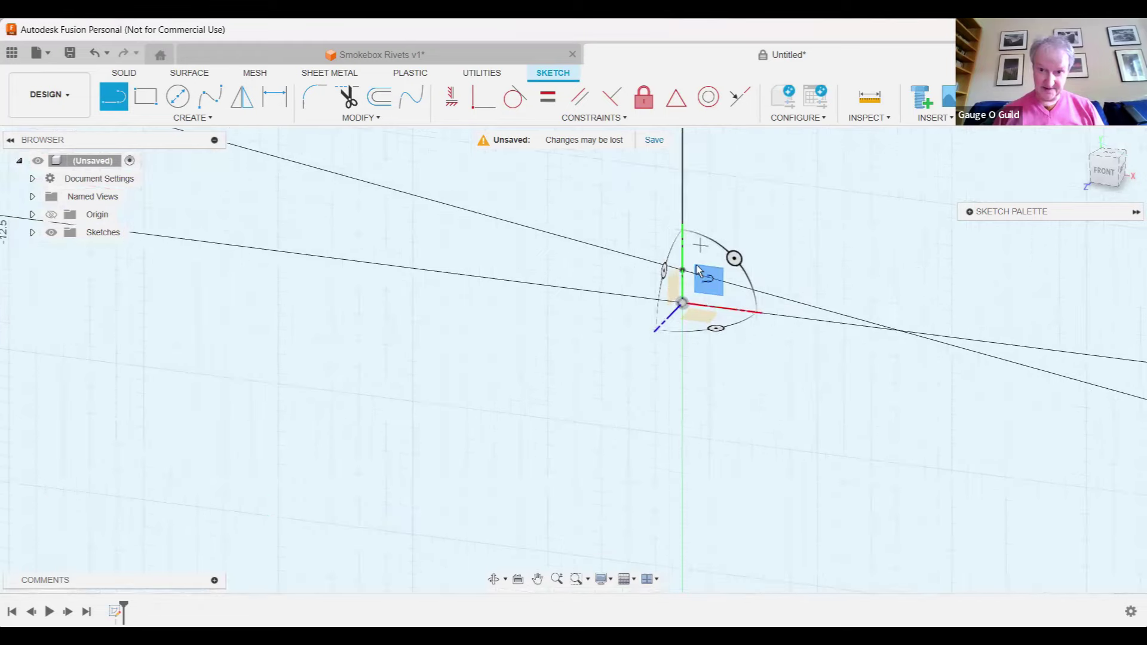
{"action": "scroll", "coordinate": [675, 298], "scroll_direction": "up", "scroll_amount": 2}
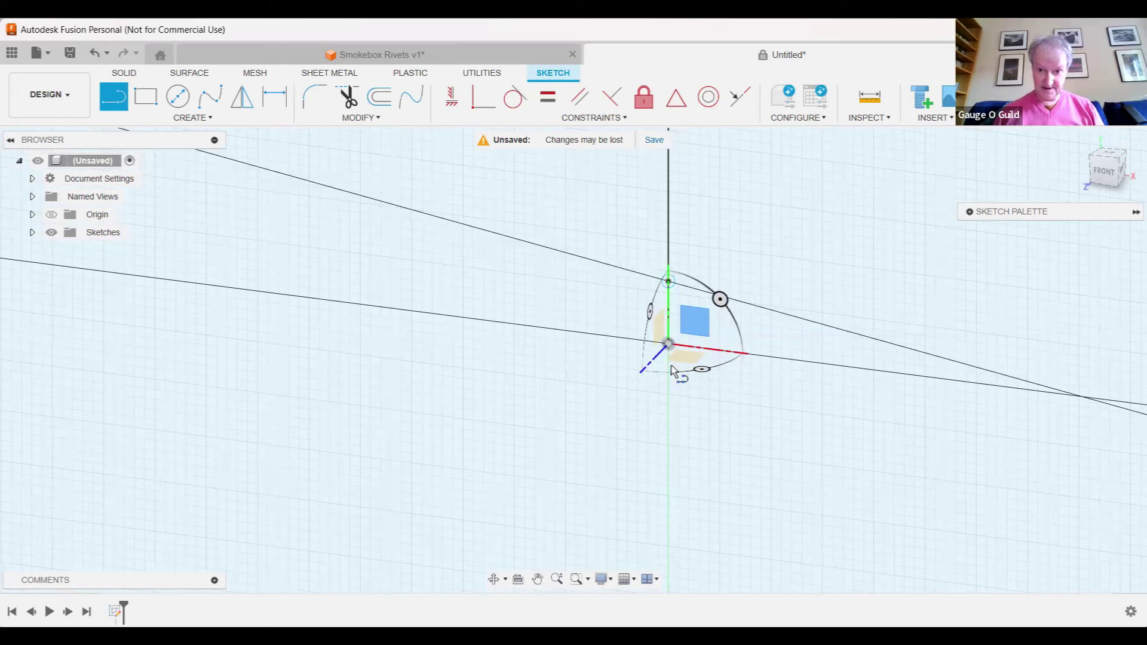
{"action": "left_click", "coordinate": [641, 390]}
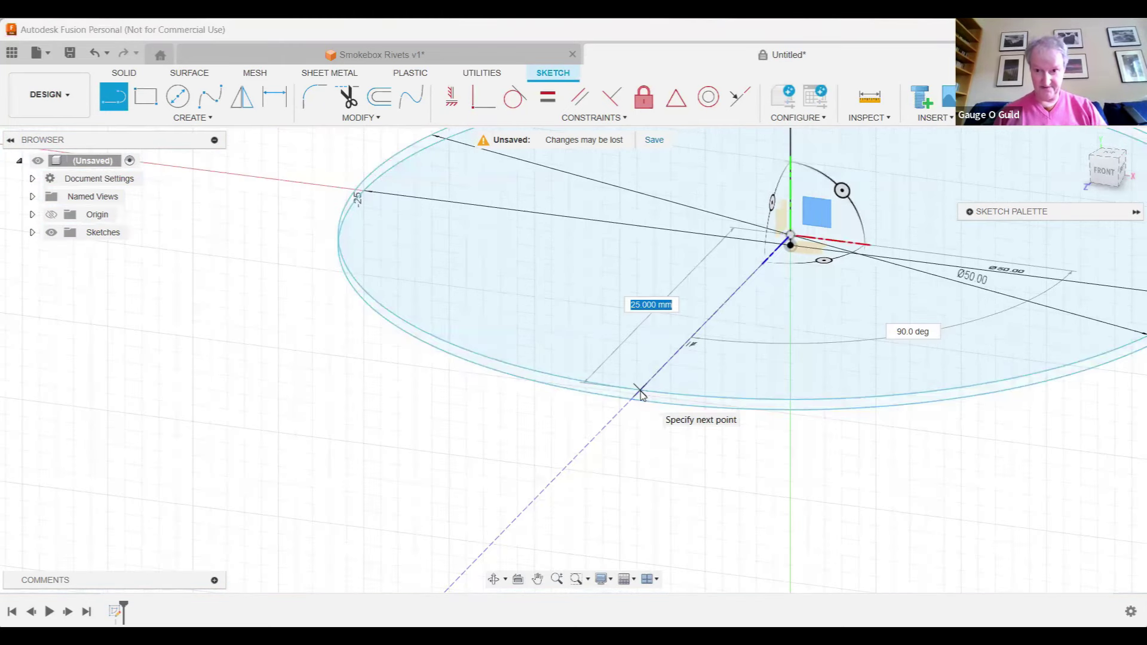
{"action": "left_click", "coordinate": [639, 390]}
{"action": "key", "text": "Escape"}
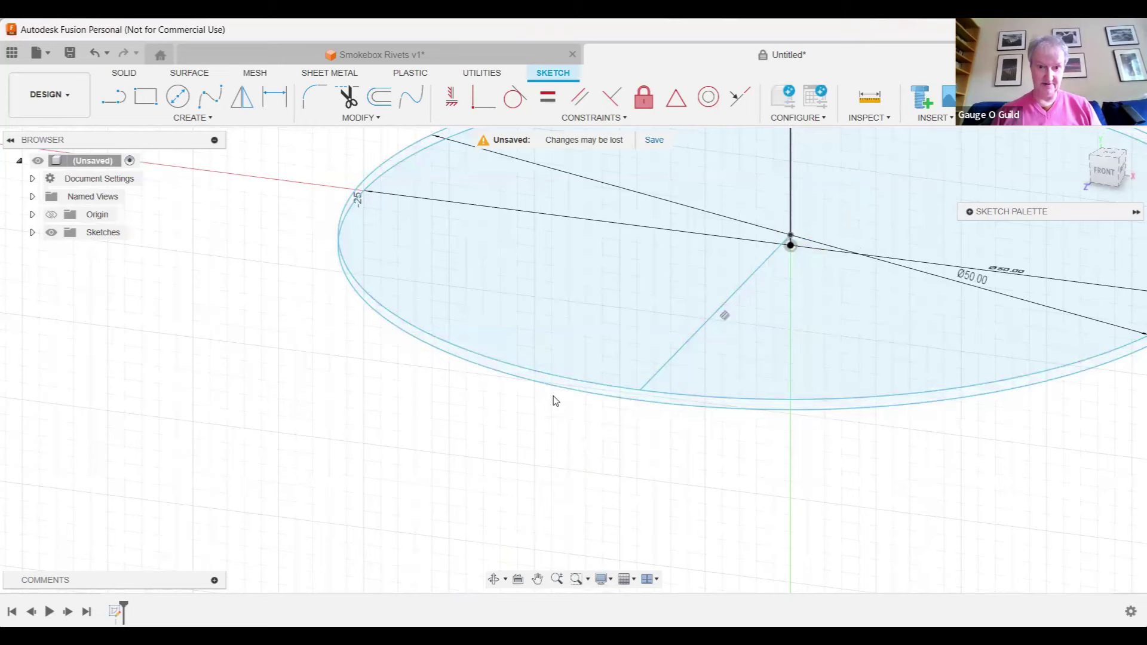
{"action": "left_click", "coordinate": [687, 342]}
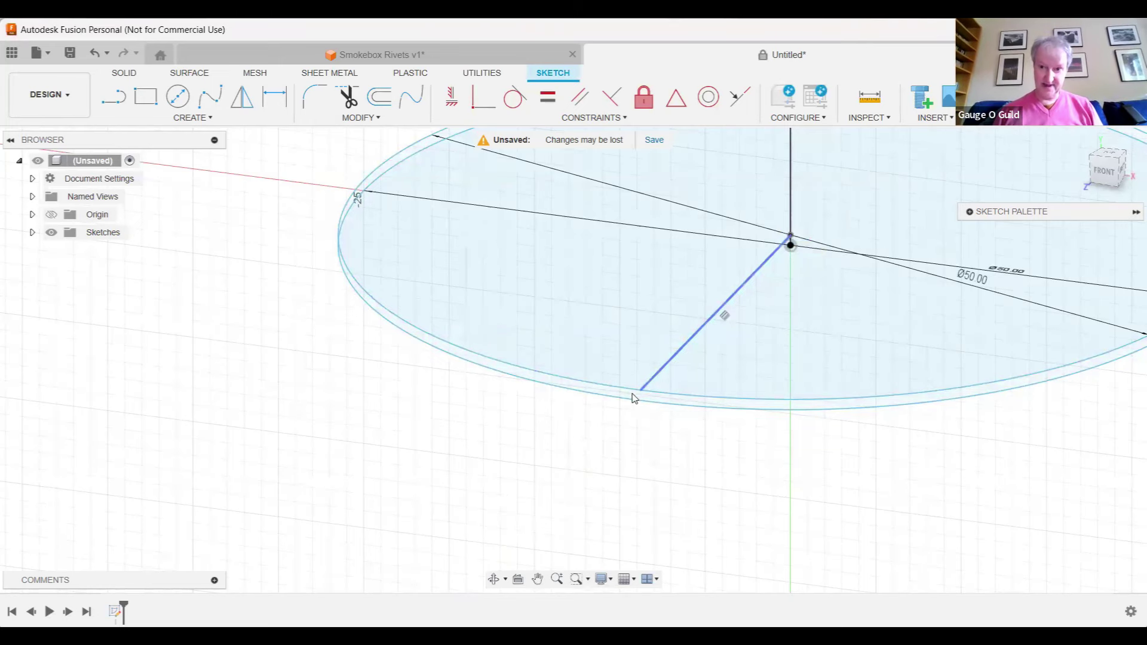
{"action": "left_click", "coordinate": [584, 422]}
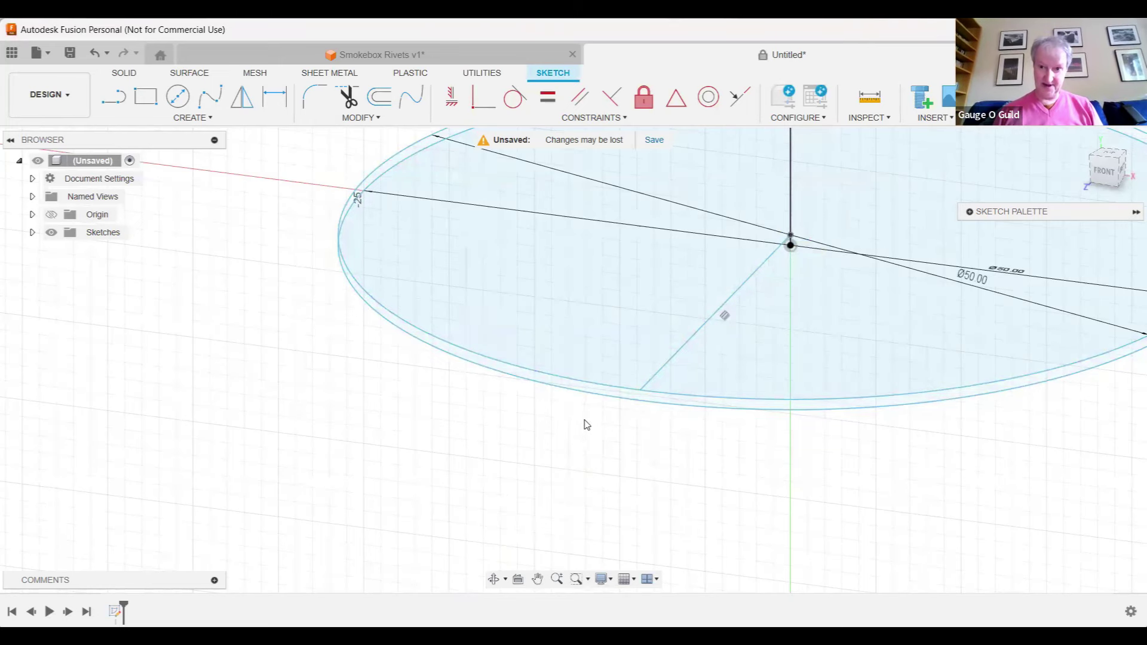
Draw a 0.75 mm diameter circle centred on the outer end of the radial line, standing in the vertical front plane, and finish the sketch.
{"action": "left_click", "coordinate": [178, 97]}
{"action": "scroll", "coordinate": [626, 402], "scroll_direction": "up", "scroll_amount": 2}
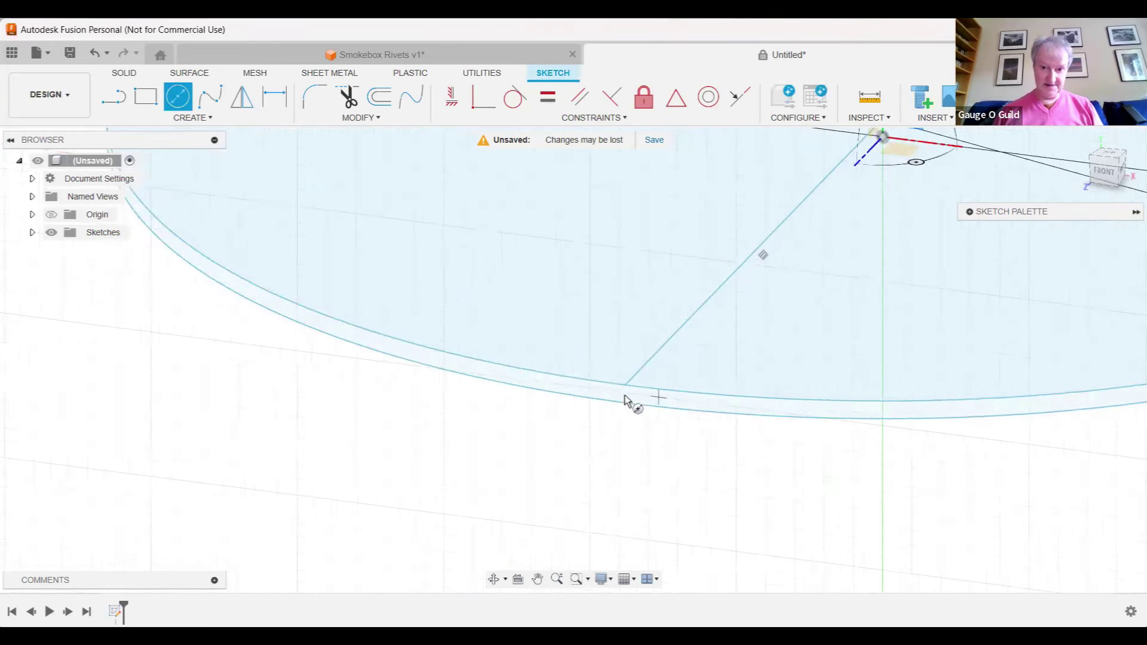
{"action": "scroll", "coordinate": [626, 401], "scroll_direction": "up", "scroll_amount": 1}
{"action": "scroll", "coordinate": [625, 401], "scroll_direction": "up", "scroll_amount": 2}
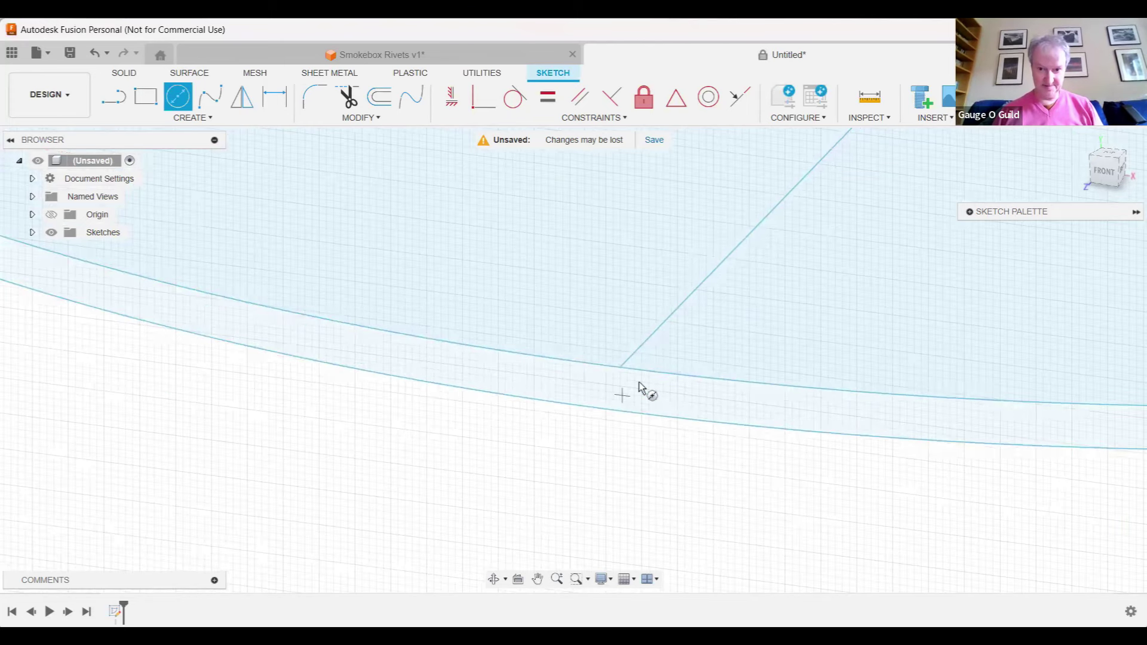
{"action": "scroll", "coordinate": [617, 349], "scroll_direction": "up", "scroll_amount": 1}
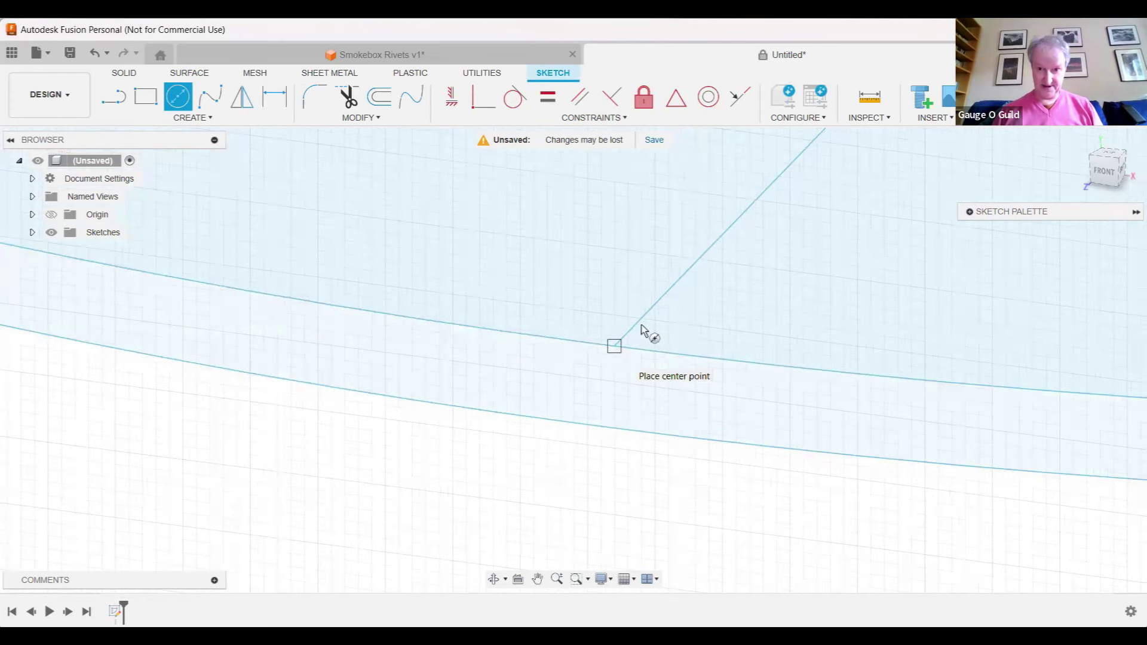
{"action": "left_click", "coordinate": [611, 374]}
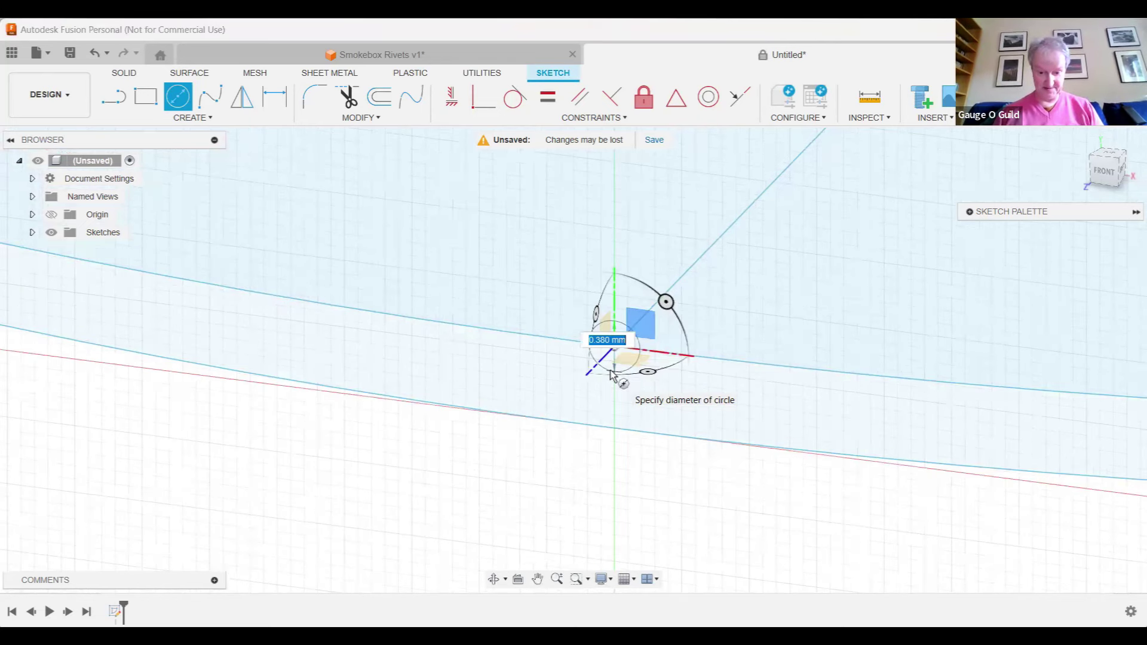
{"action": "type", "text": "0.75"}
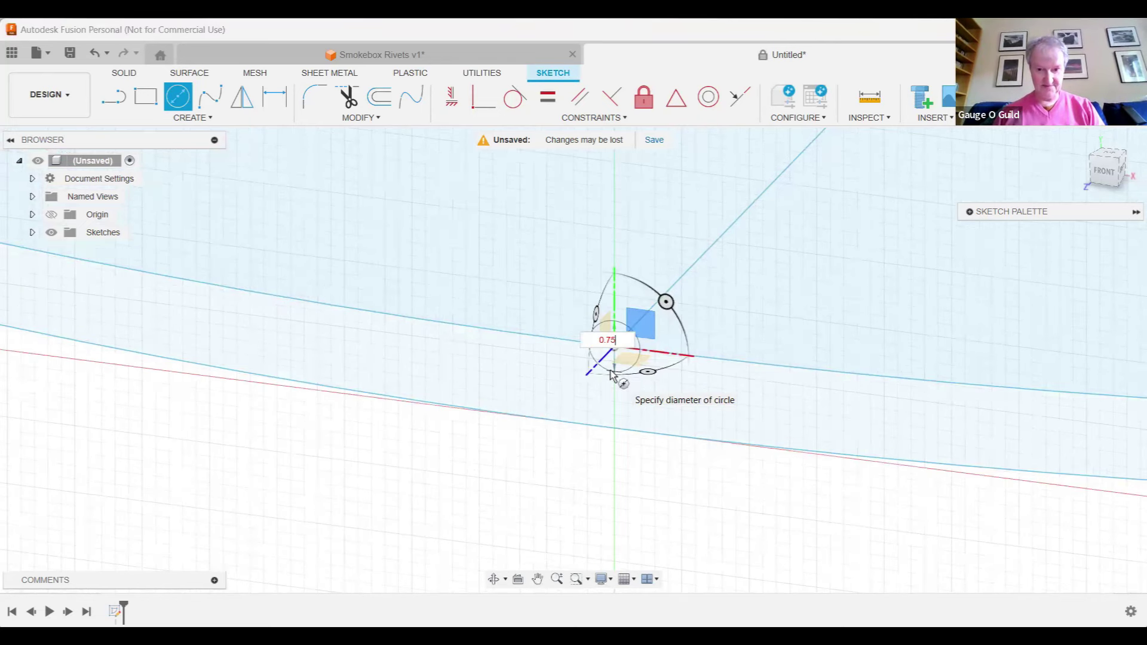
{"action": "key", "text": "Return"}
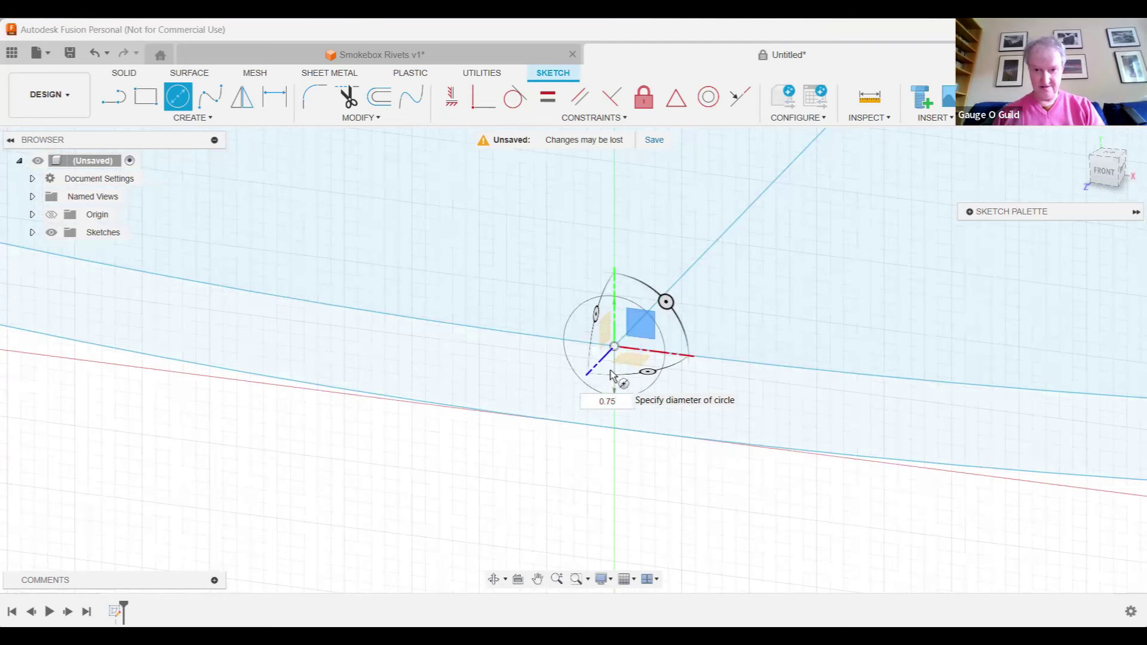
{"action": "key", "text": "Return"}
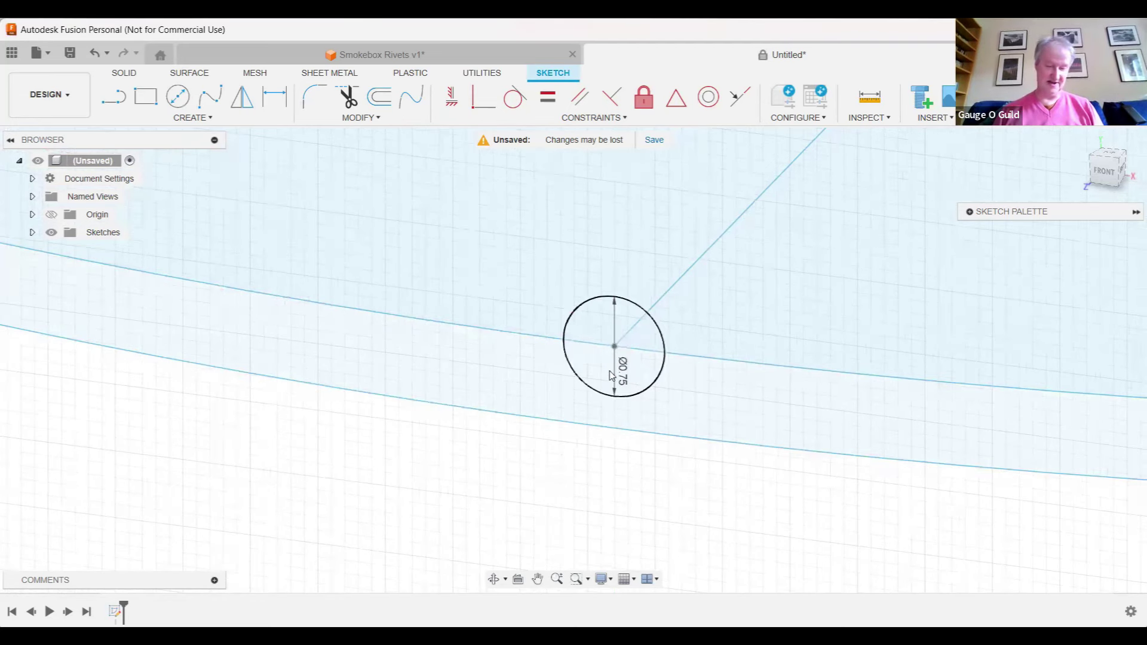
{"action": "scroll", "coordinate": [556, 500], "scroll_direction": "down", "scroll_amount": 2}
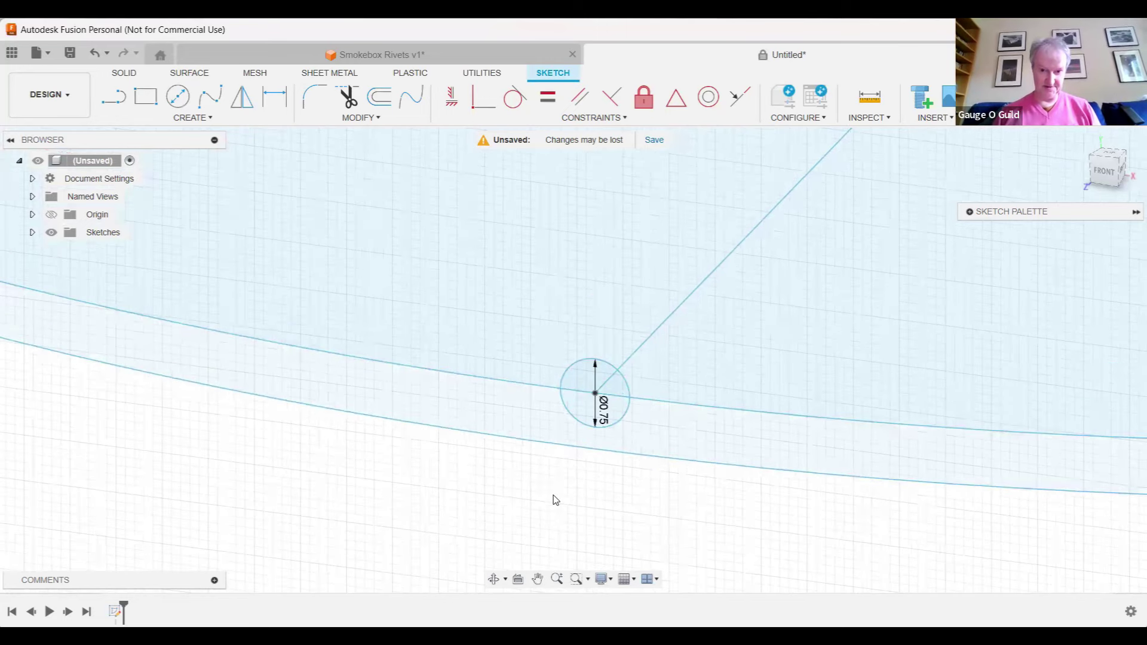
{"action": "scroll", "coordinate": [555, 500], "scroll_direction": "down", "scroll_amount": 5}
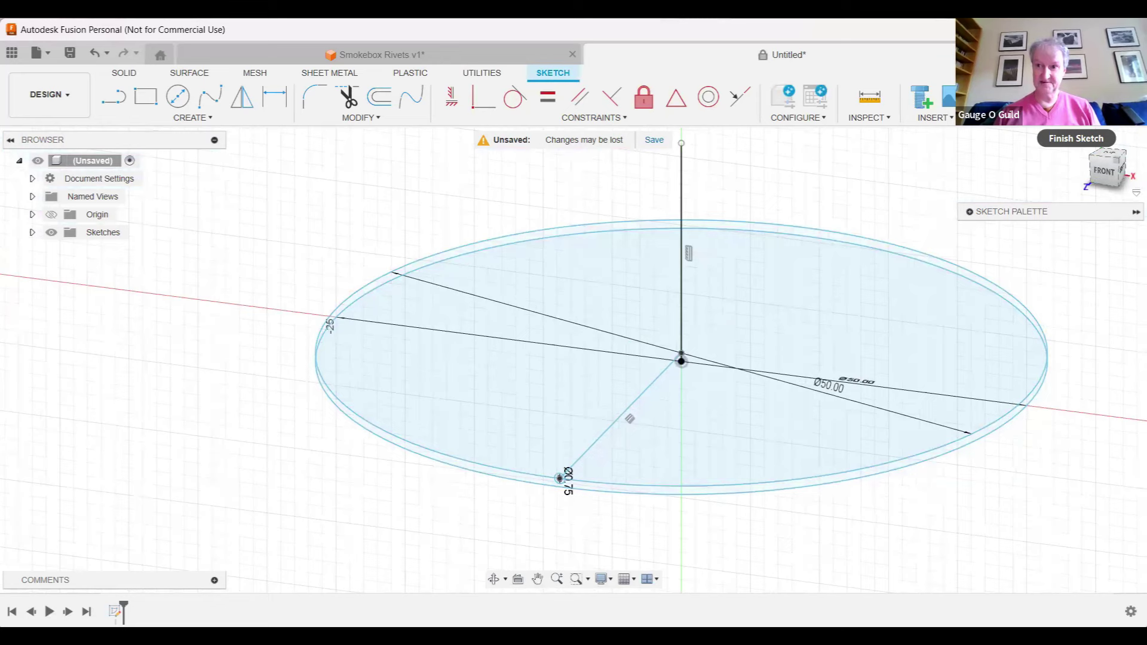
{"action": "left_click", "coordinate": [1075, 138]}
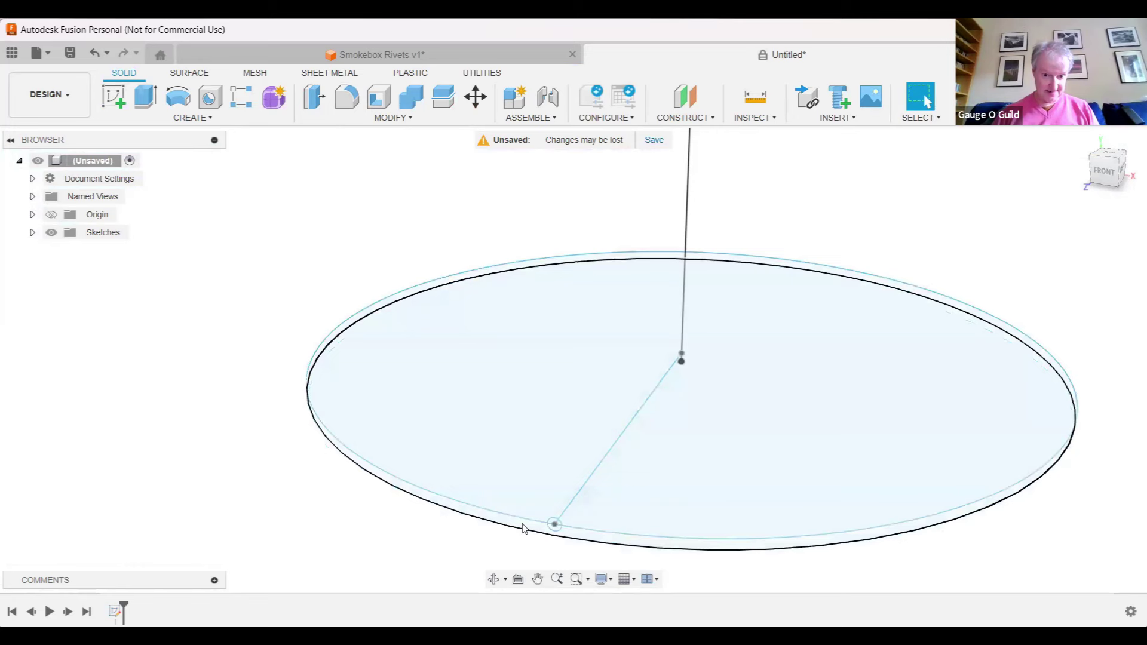
Extrude the lower 50 mm circle upward by 50 mm as a new body.
{"action": "left_click", "coordinate": [115, 611]}
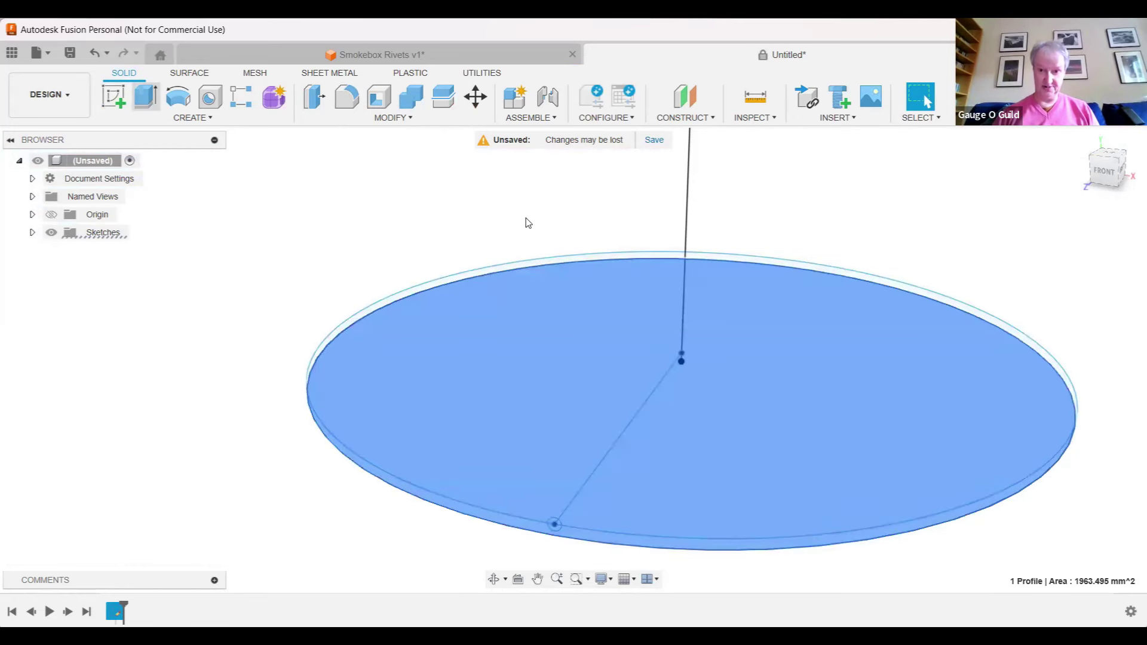
{"action": "key", "text": "e"}
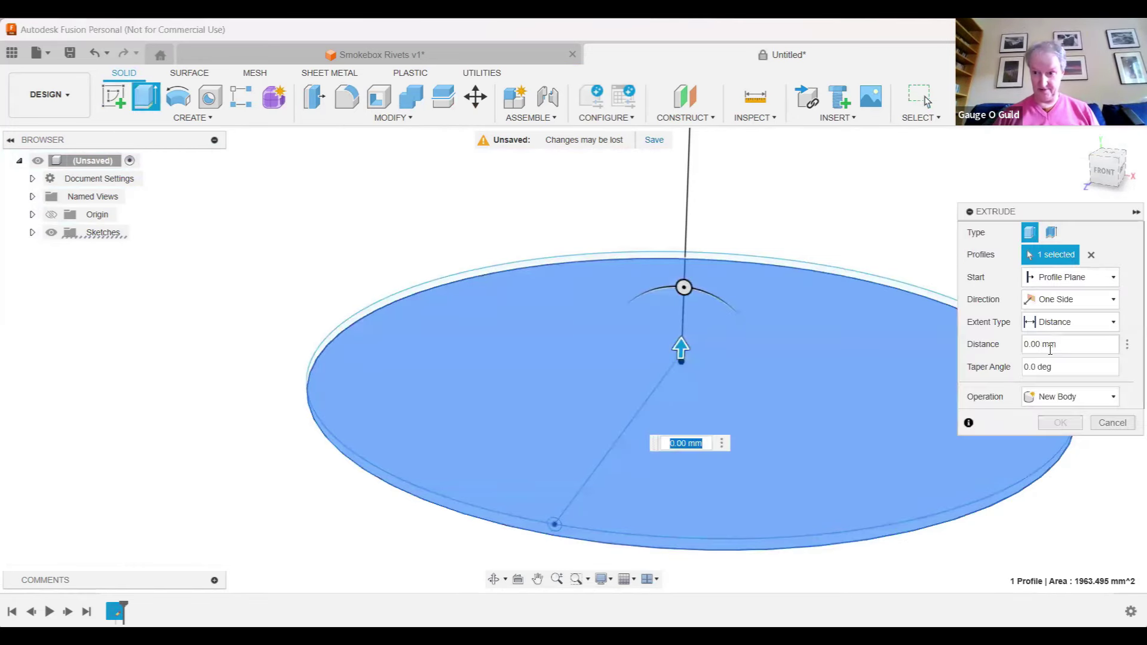
{"action": "left_click", "coordinate": [1040, 345]}
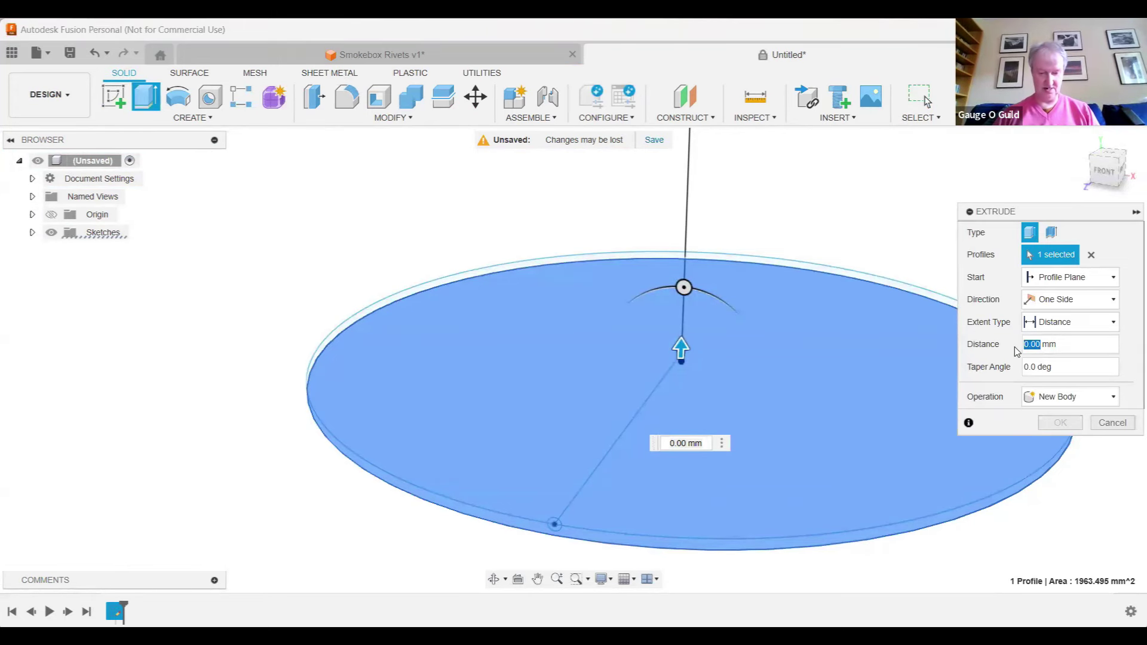
{"action": "type", "text": "50"}
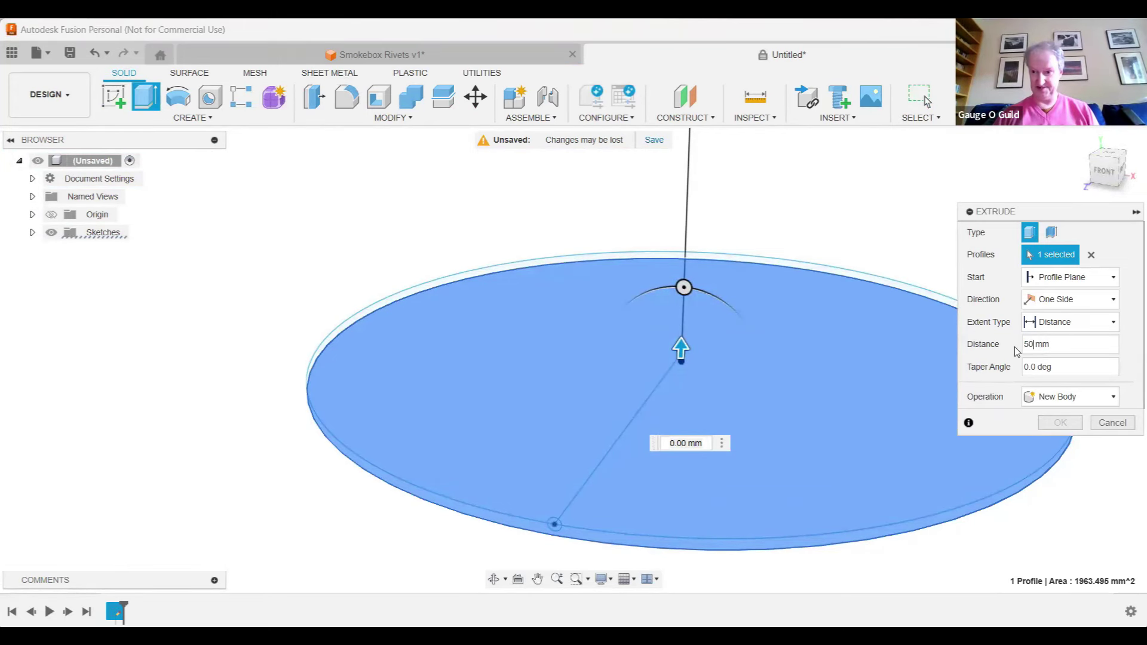
{"action": "key", "text": "Return"}
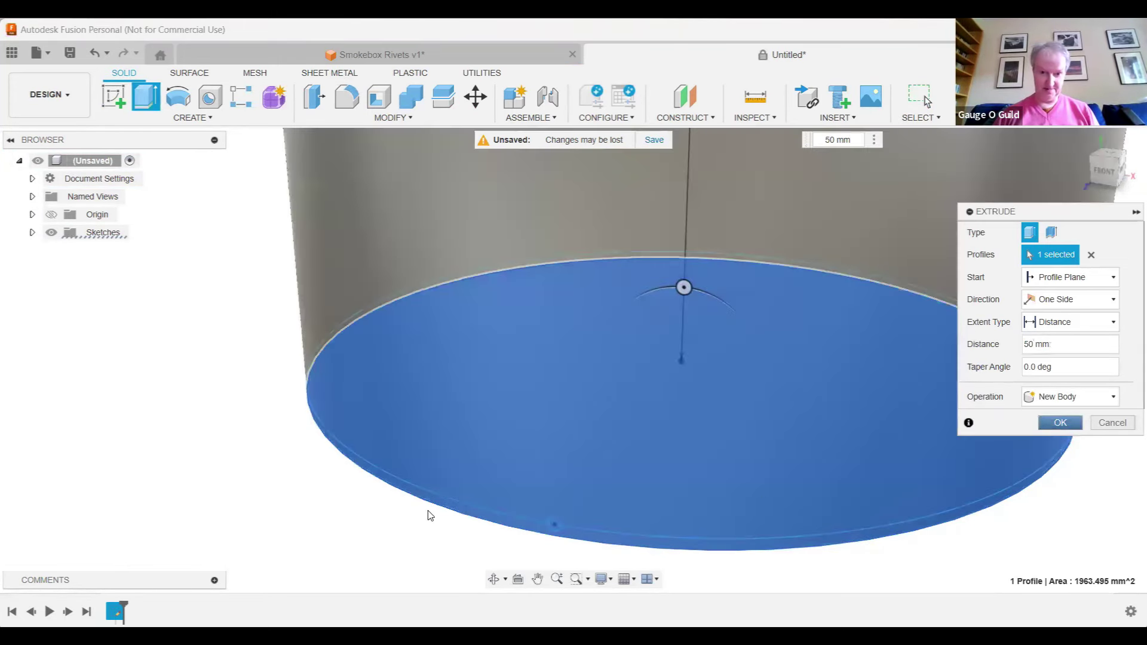
{"action": "key", "text": "Return"}
{"action": "scroll", "coordinate": [430, 515], "scroll_direction": "down", "scroll_amount": 3}
{"action": "scroll", "coordinate": [430, 515], "scroll_direction": "down", "scroll_amount": 3}
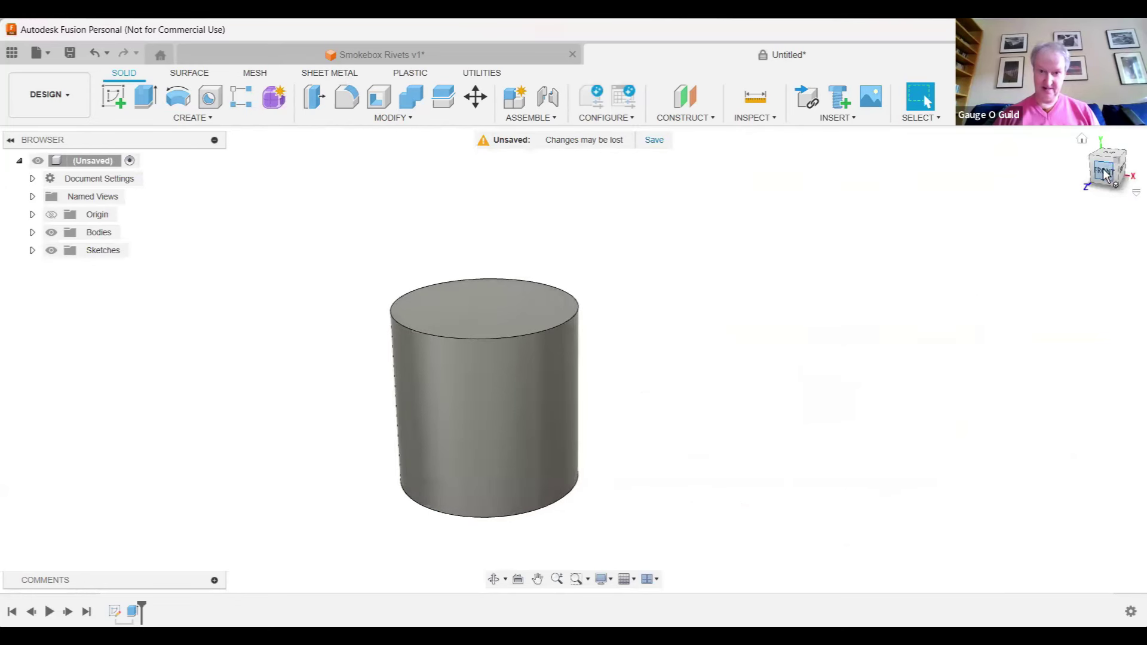
Make Sketch1 visible again together with the extruded cylinder.
{"action": "mouse_move", "coordinate": [1110, 177]}
{"action": "left_mouse_down"}
{"action": "mouse_move", "coordinate": [1118, 140]}
{"action": "mouse_move", "coordinate": [1108, 170]}
{"action": "left_mouse_up"}
{"action": "middle_click_drag", "start_coordinate": [799, 420], "coordinate": [798, 427], "text": "shift"}
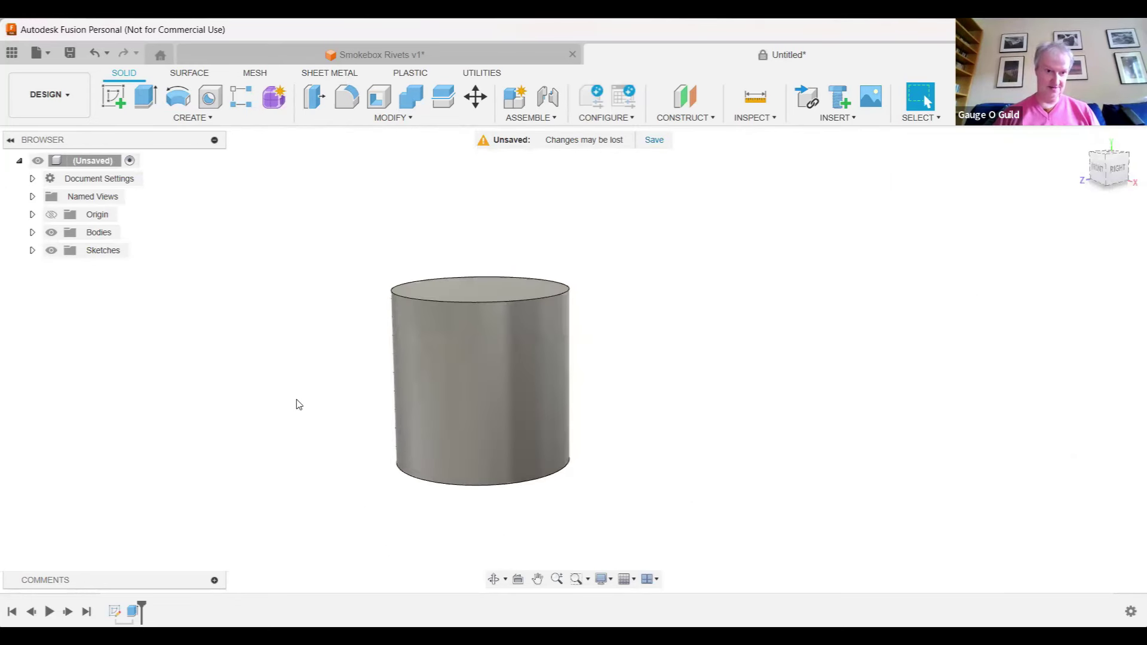
{"action": "left_click", "coordinate": [32, 250]}
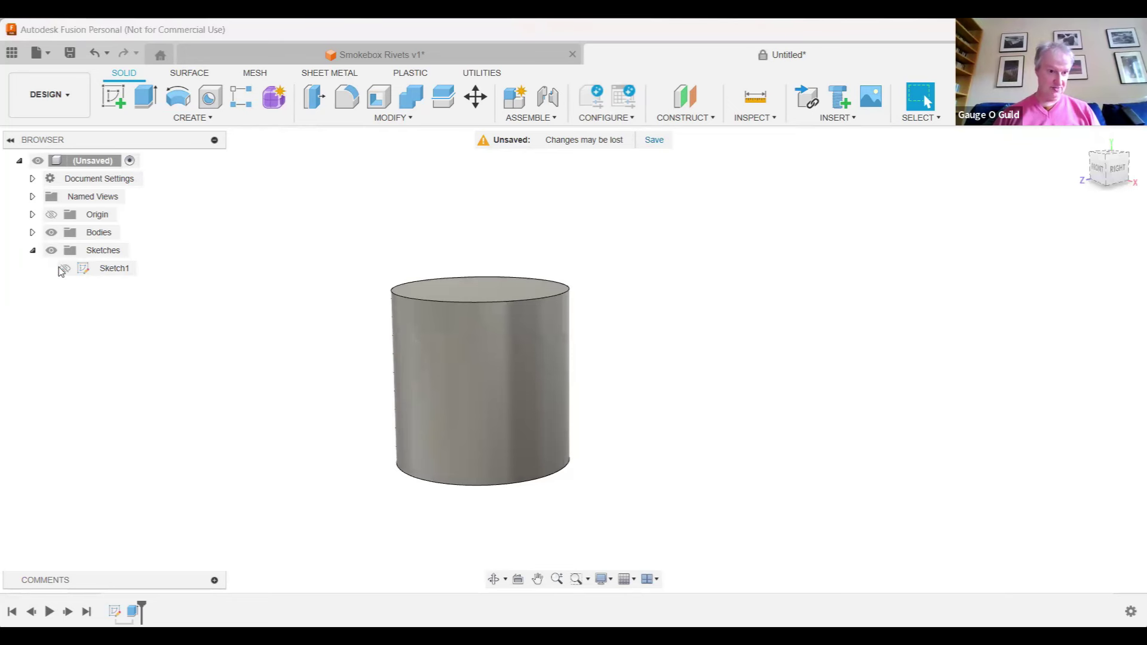
{"action": "left_click", "coordinate": [66, 269]}
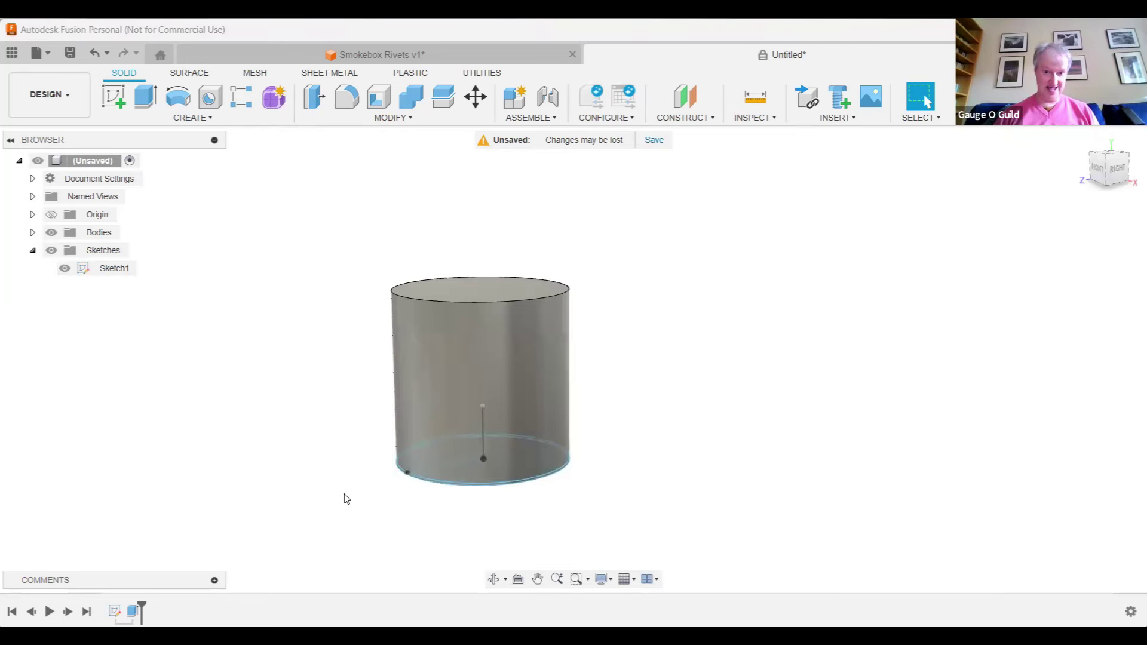
Set up an extrusion of the 0.75 mm circle near the cylinder's base with the direction set to Two Sides.
{"action": "left_click", "coordinate": [1099, 173]}
{"action": "scroll", "coordinate": [412, 472], "scroll_direction": "up", "scroll_amount": 5}
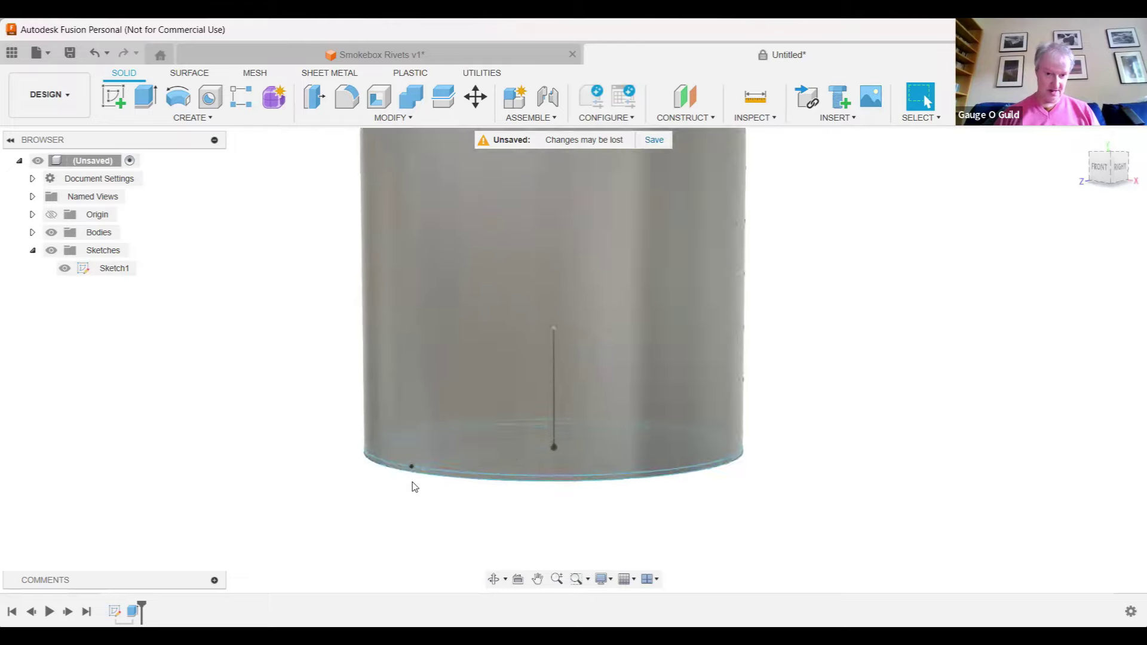
{"action": "scroll", "coordinate": [412, 442], "scroll_direction": "up", "scroll_amount": 5}
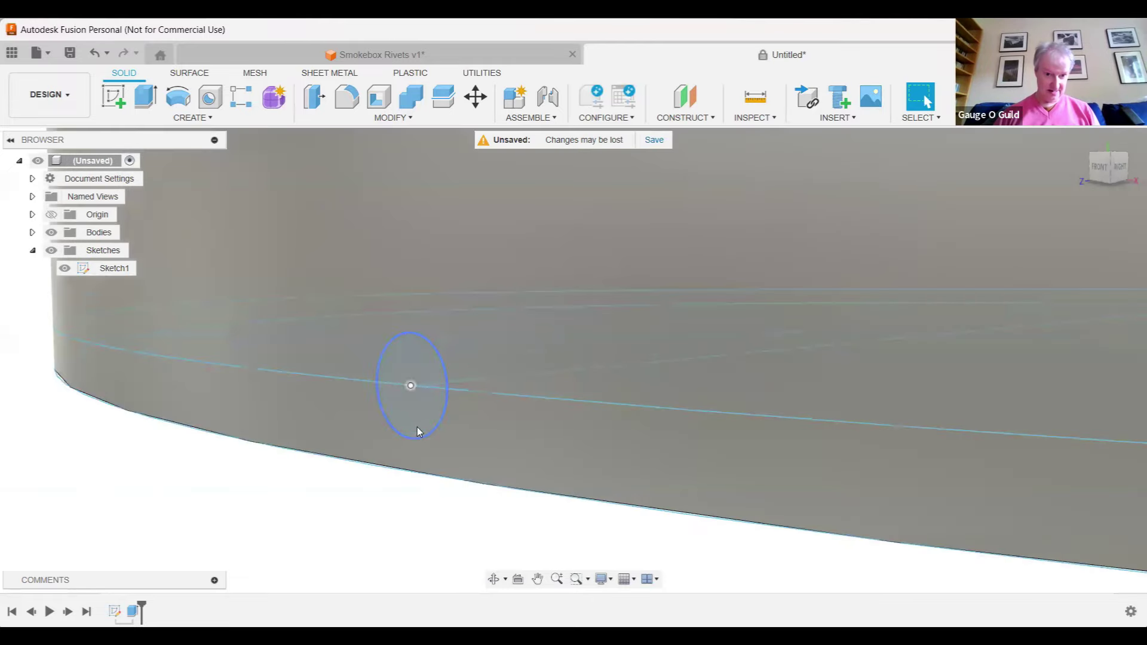
{"action": "left_click", "coordinate": [417, 423]}
{"action": "scroll", "coordinate": [464, 548], "scroll_direction": "down", "scroll_amount": 3}
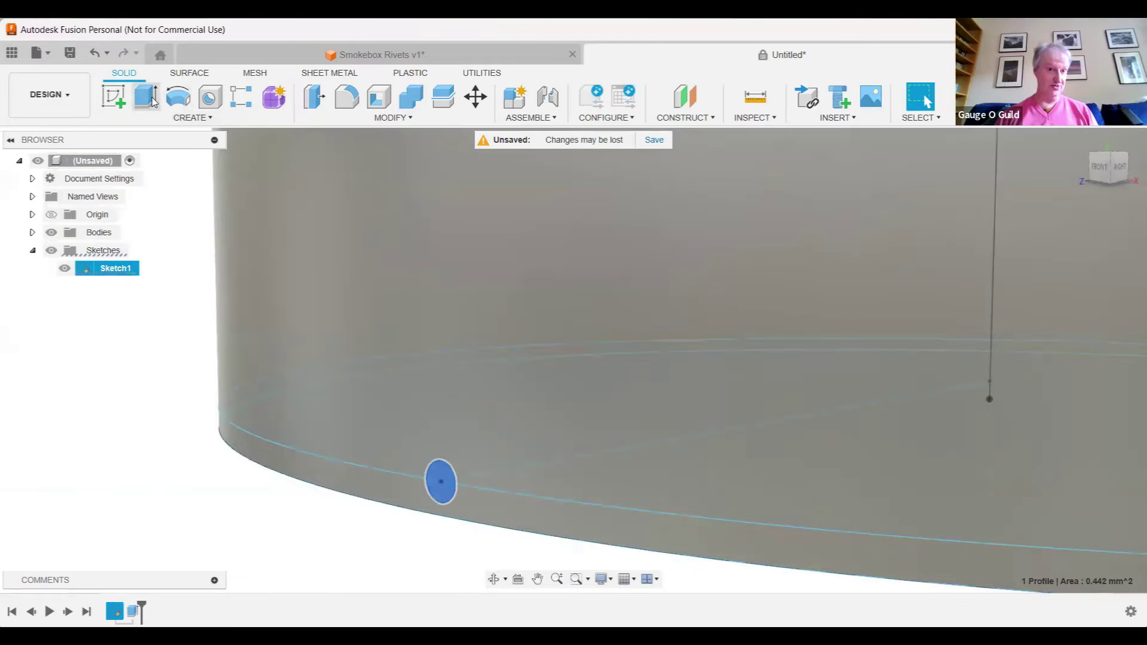
{"action": "left_click", "coordinate": [145, 97]}
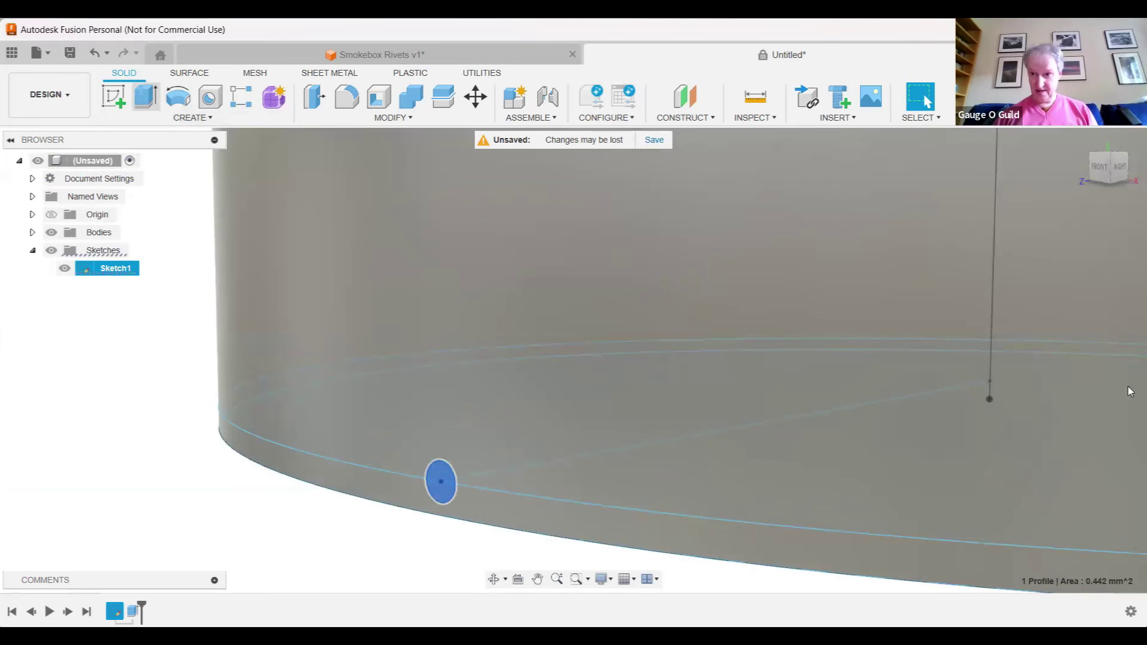
{"action": "left_click", "coordinate": [1114, 299]}
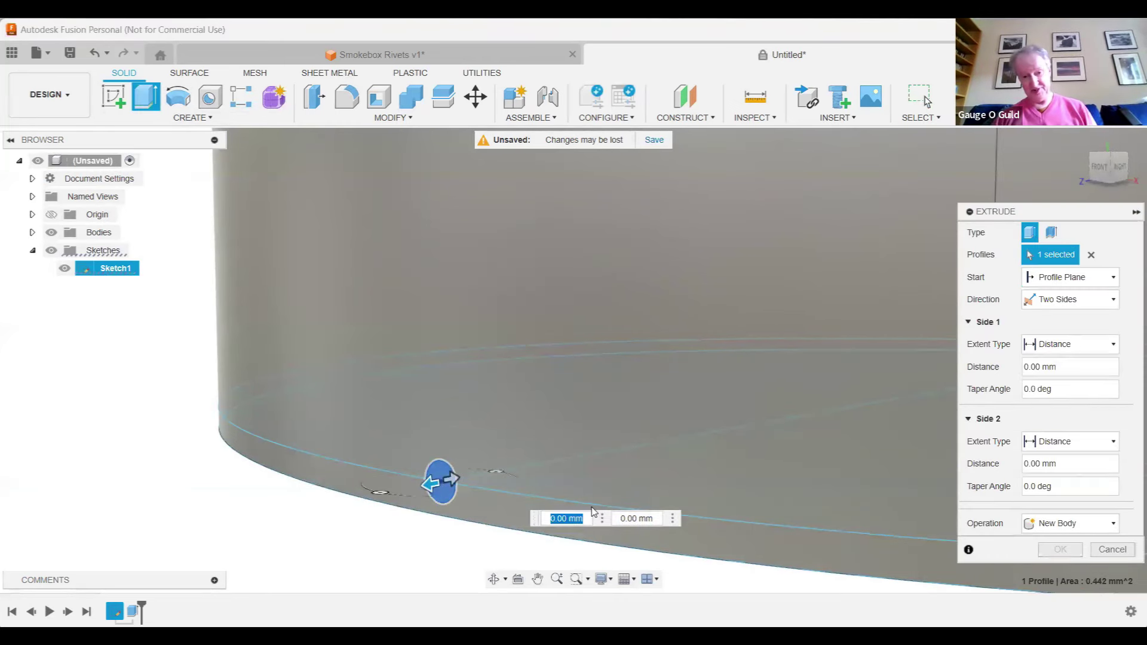
{"action": "key", "text": "Return"}
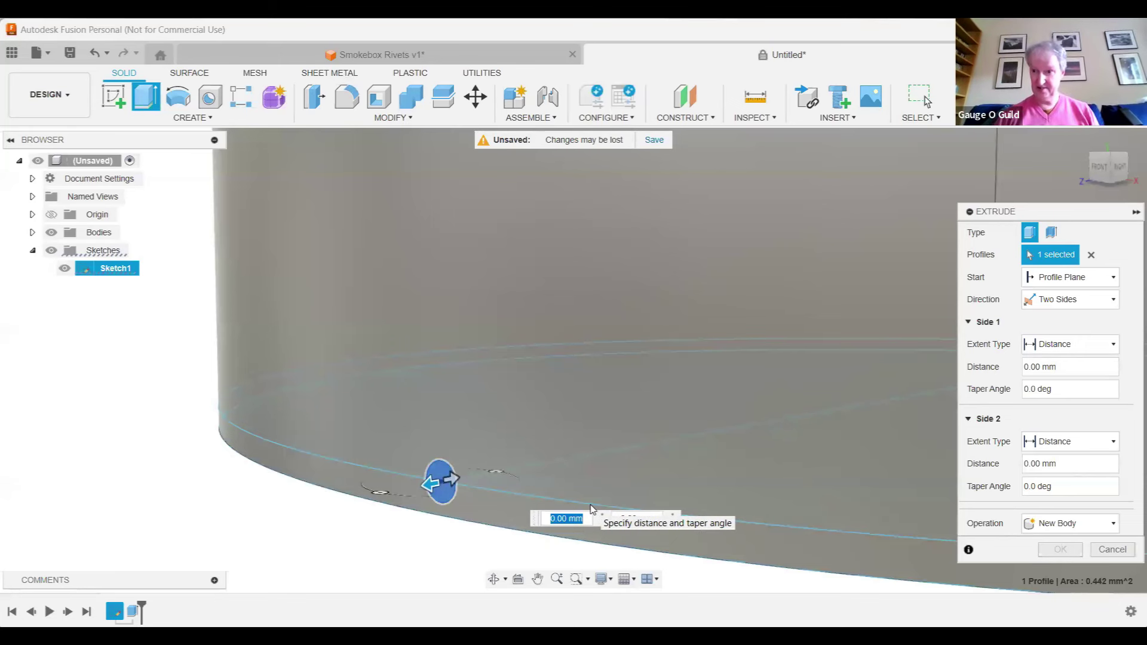
Extrude the small circle 0.35 mm outward on side 1 and 0.25 mm inward on side 2 as a New Body.
{"action": "left_click", "coordinate": [1040, 367]}
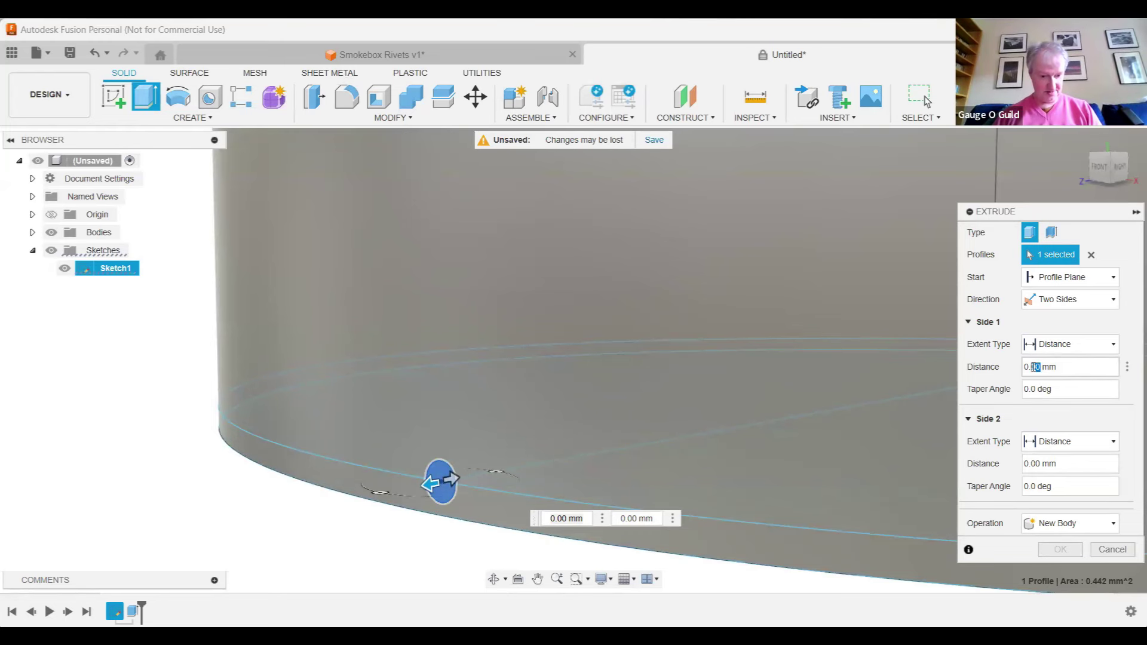
{"action": "type", "text": "0.35"}
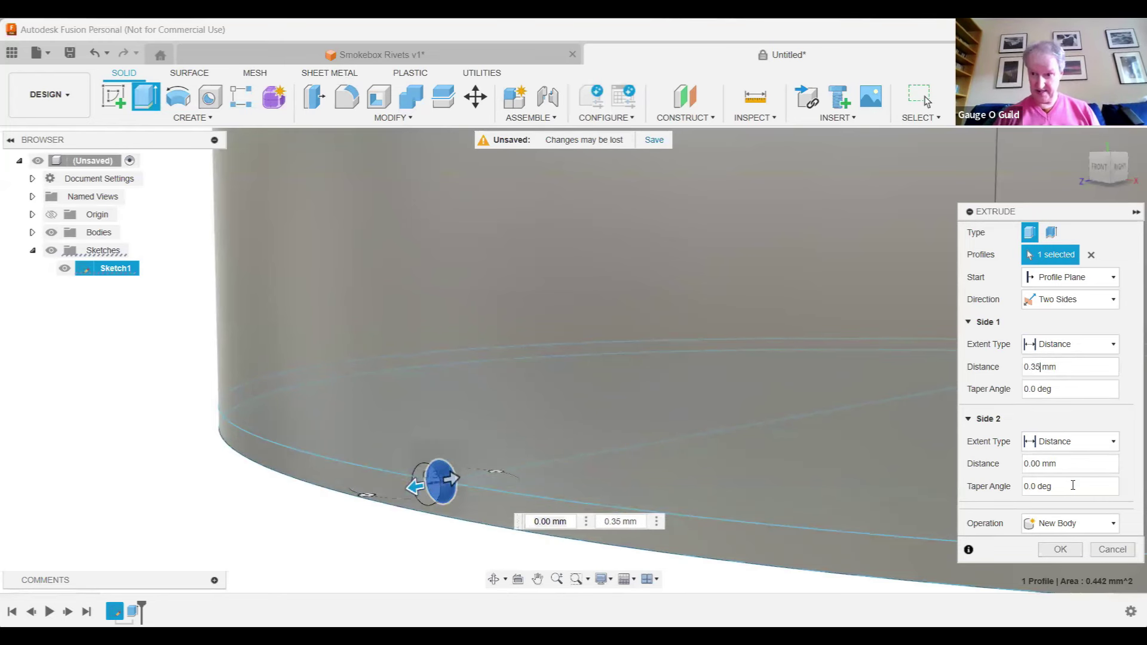
{"action": "left_click_drag", "start_coordinate": [1033, 465], "coordinate": [1040, 464]}
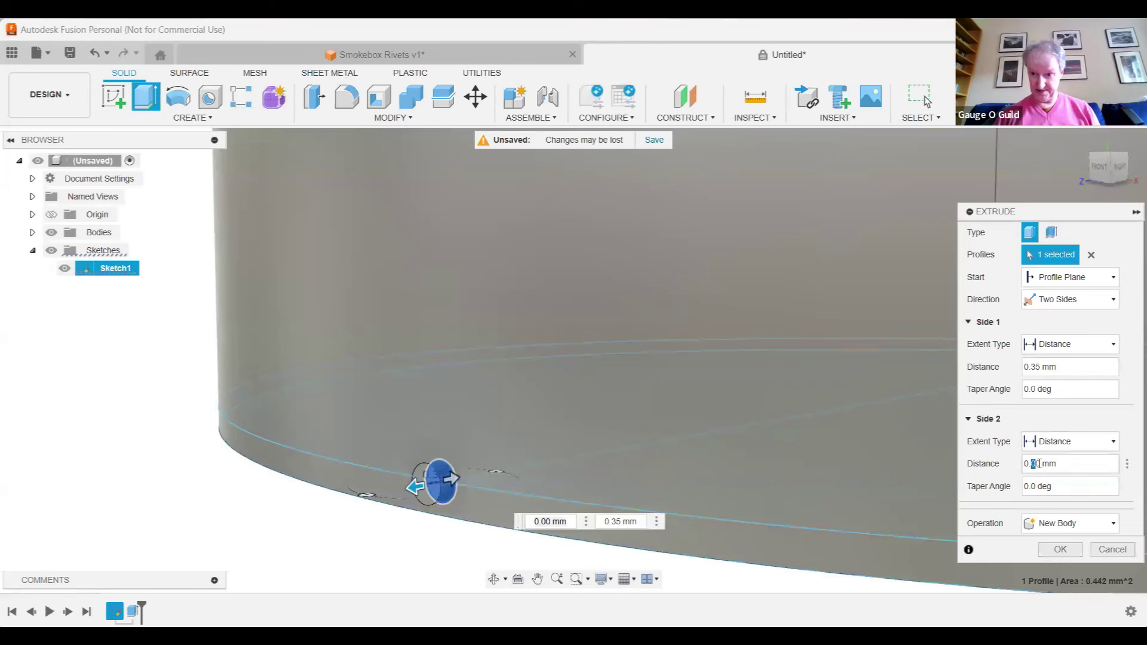
{"action": "type", "text": "2"}
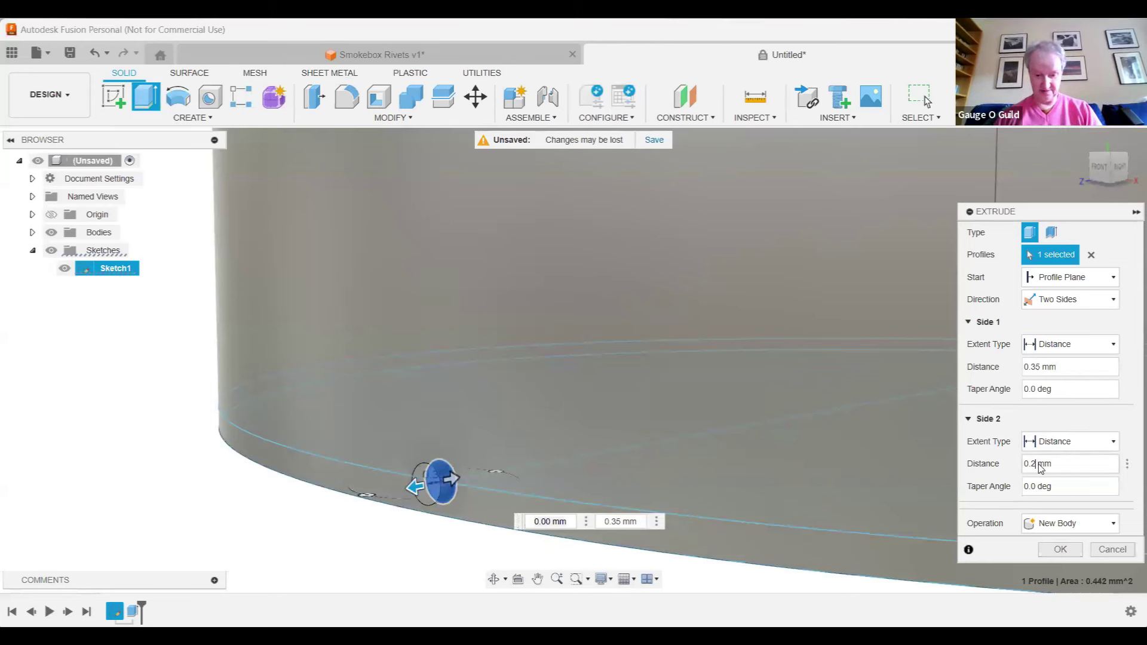
{"action": "type", "text": "5"}
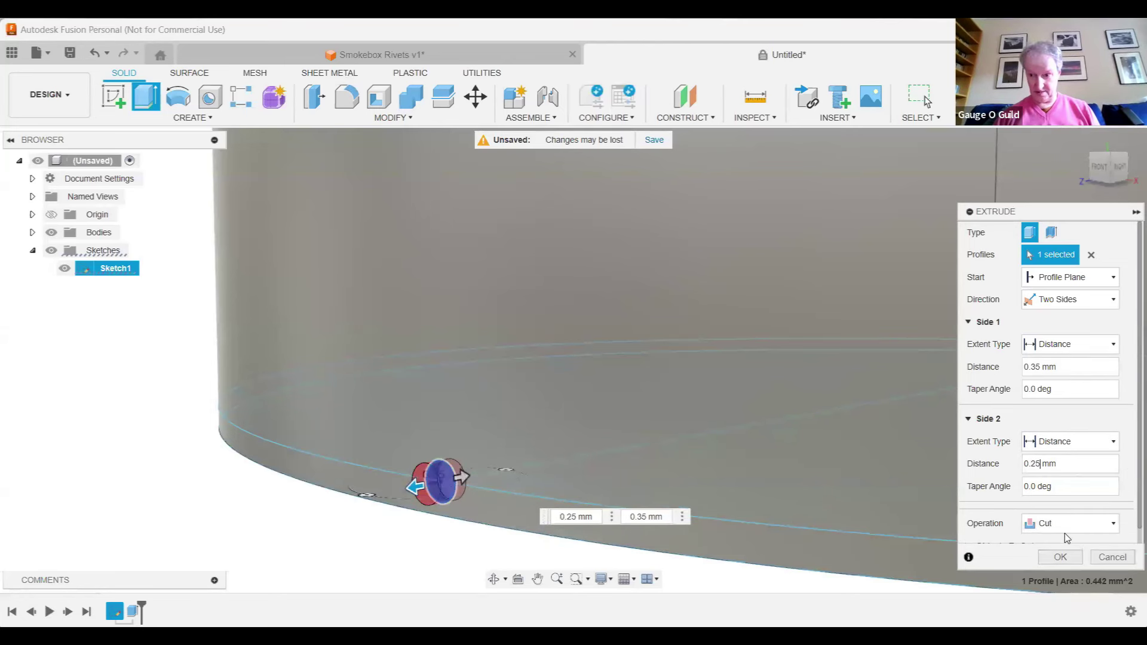
{"action": "left_click", "coordinate": [1114, 525]}
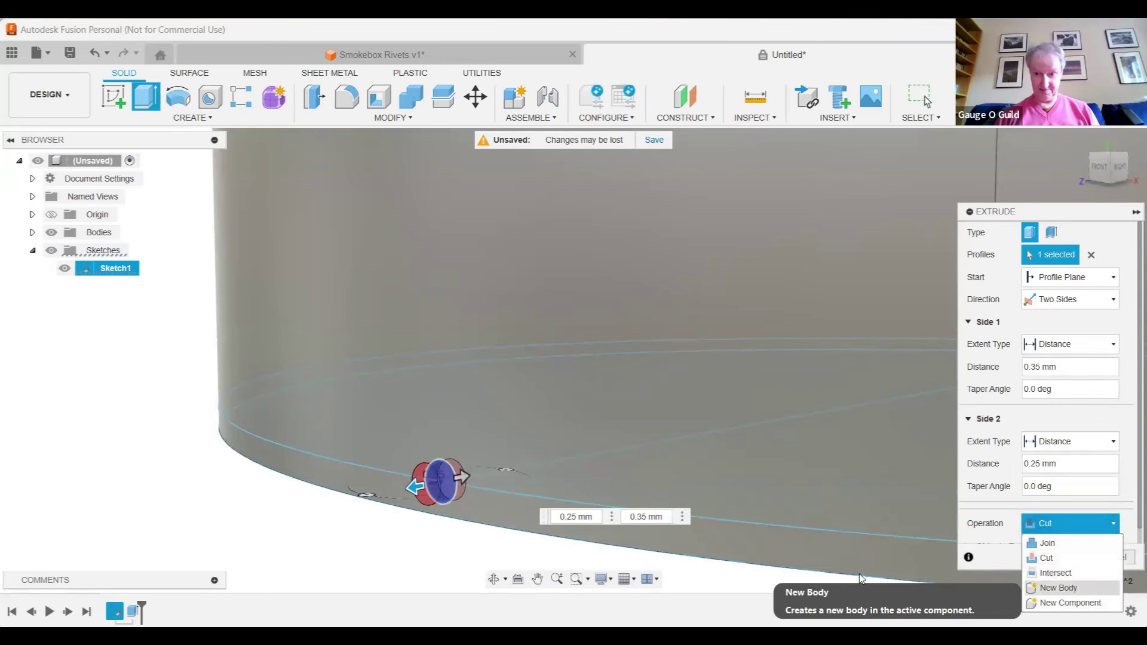
{"action": "left_click", "coordinate": [1058, 588]}
{"action": "left_click", "coordinate": [1060, 549]}
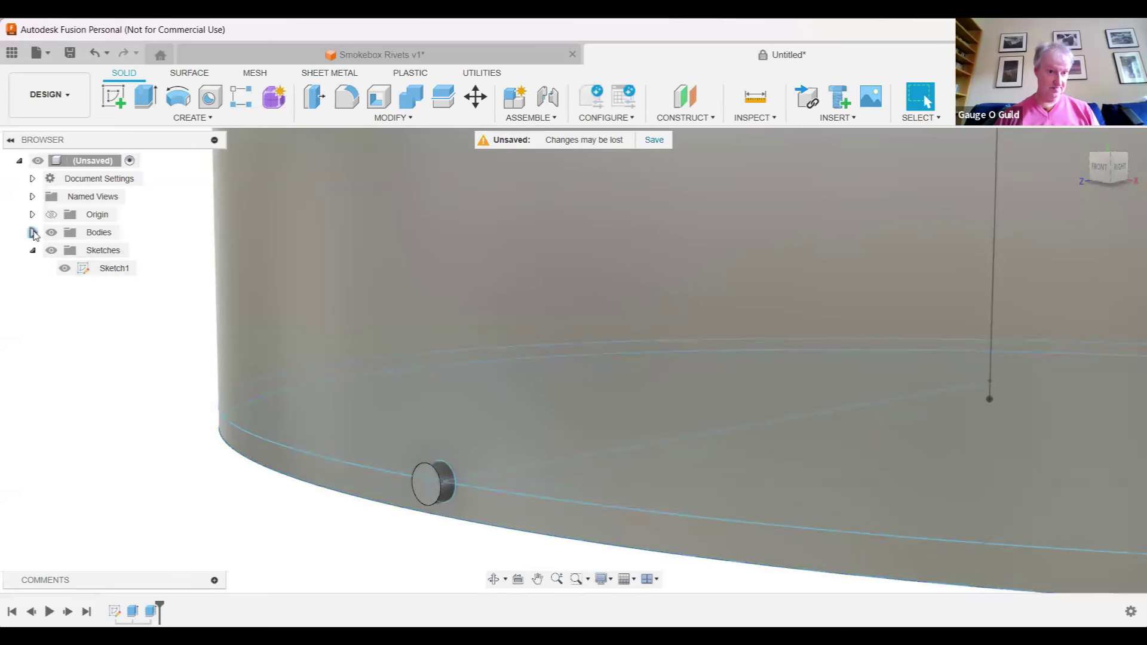
Fillet the outer end face of the small rivet body with a 0.3 mm radius.
{"action": "left_click", "coordinate": [33, 232]}
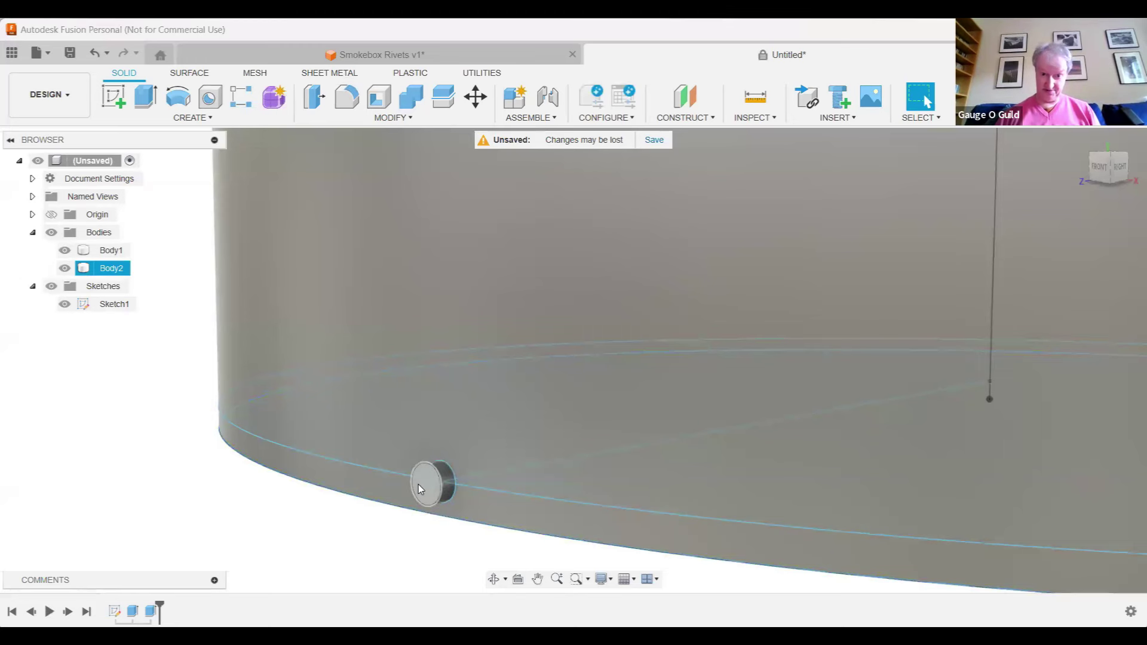
{"action": "left_click", "coordinate": [418, 485]}
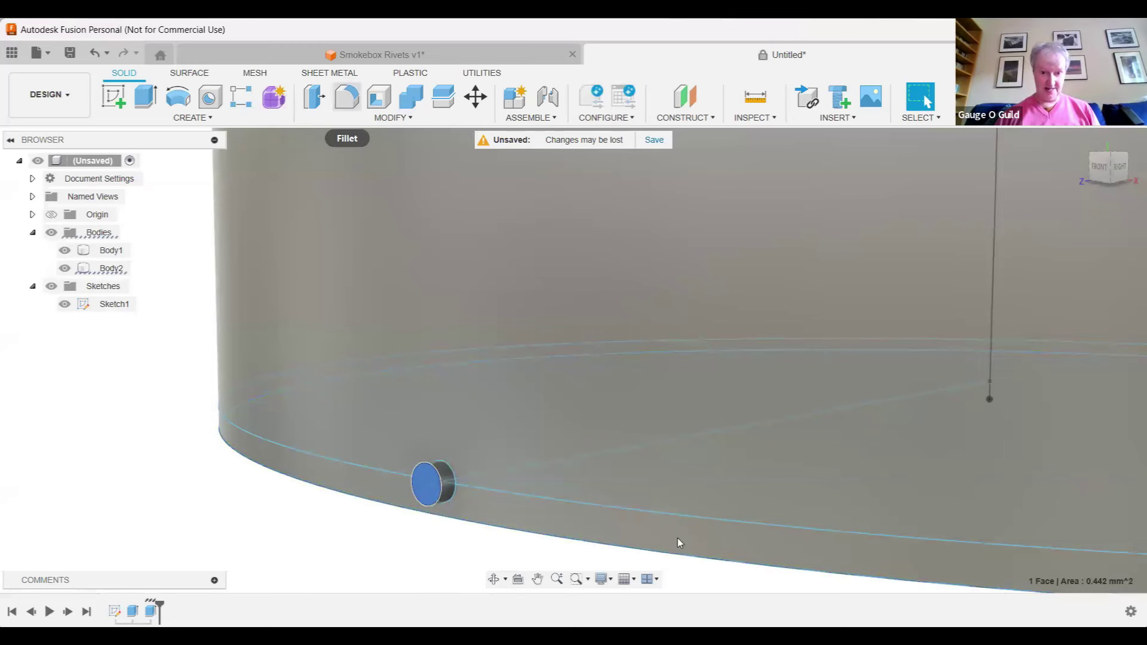
{"action": "key", "text": "f"}
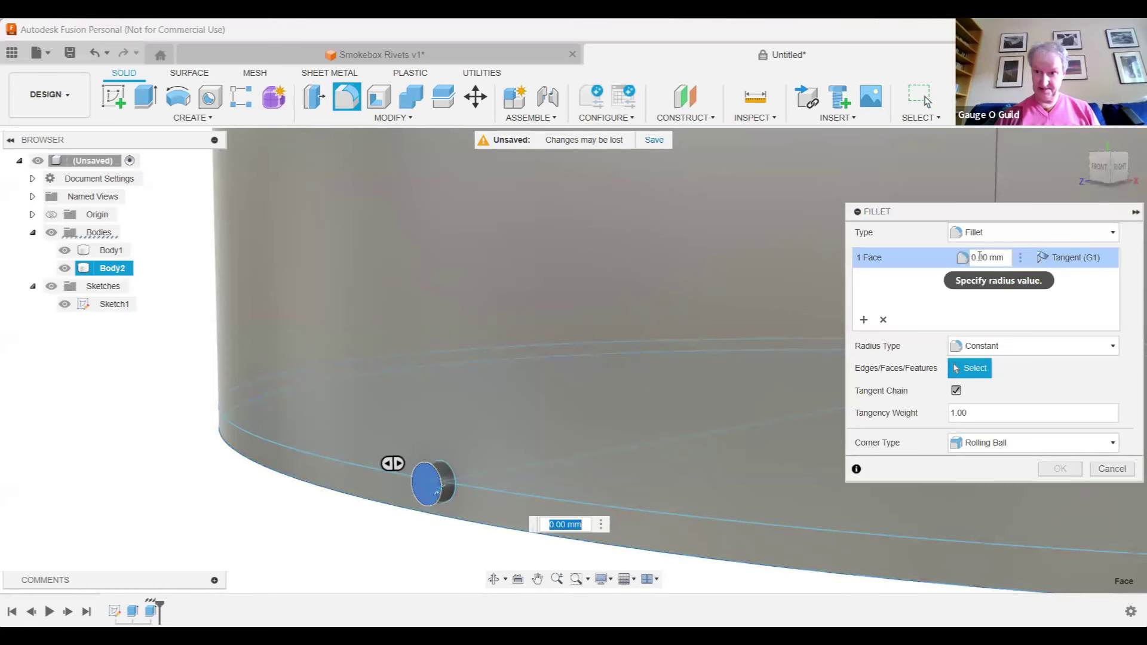
{"action": "left_click_drag", "start_coordinate": [978, 256], "coordinate": [986, 256]}
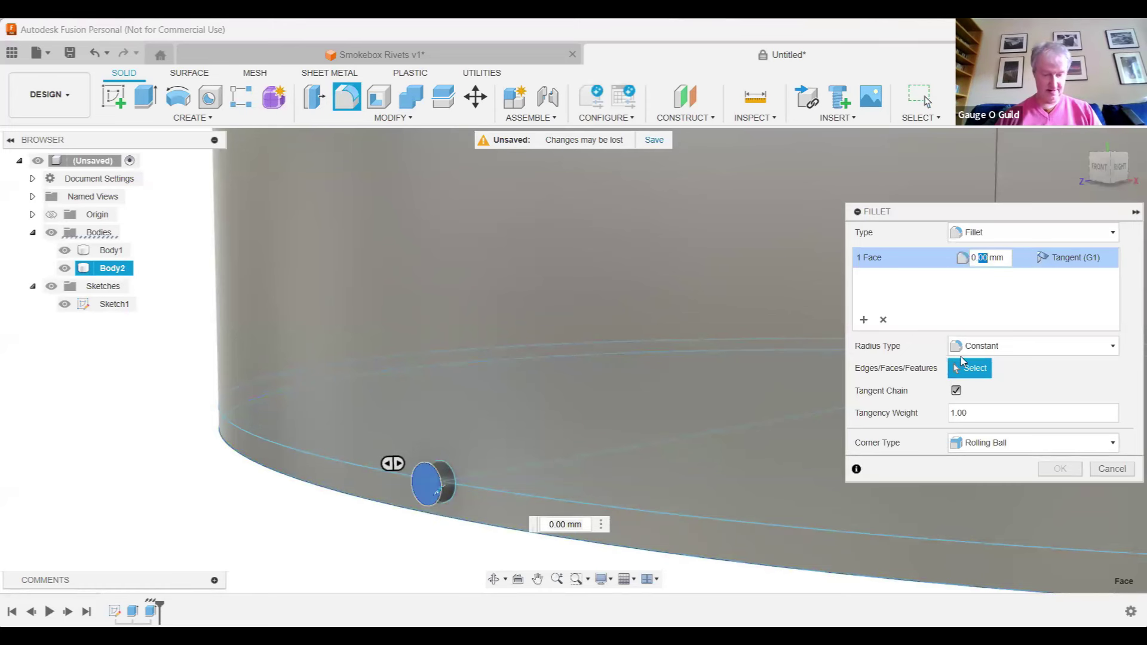
{"action": "type", "text": "3"}
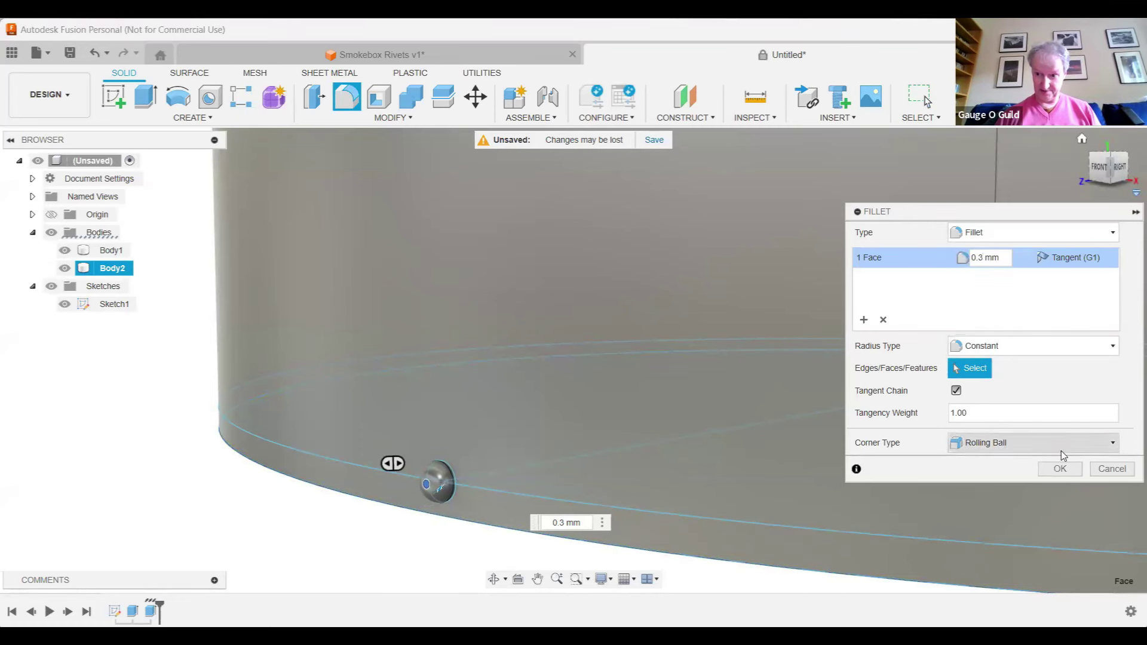
{"action": "left_click", "coordinate": [1059, 470]}
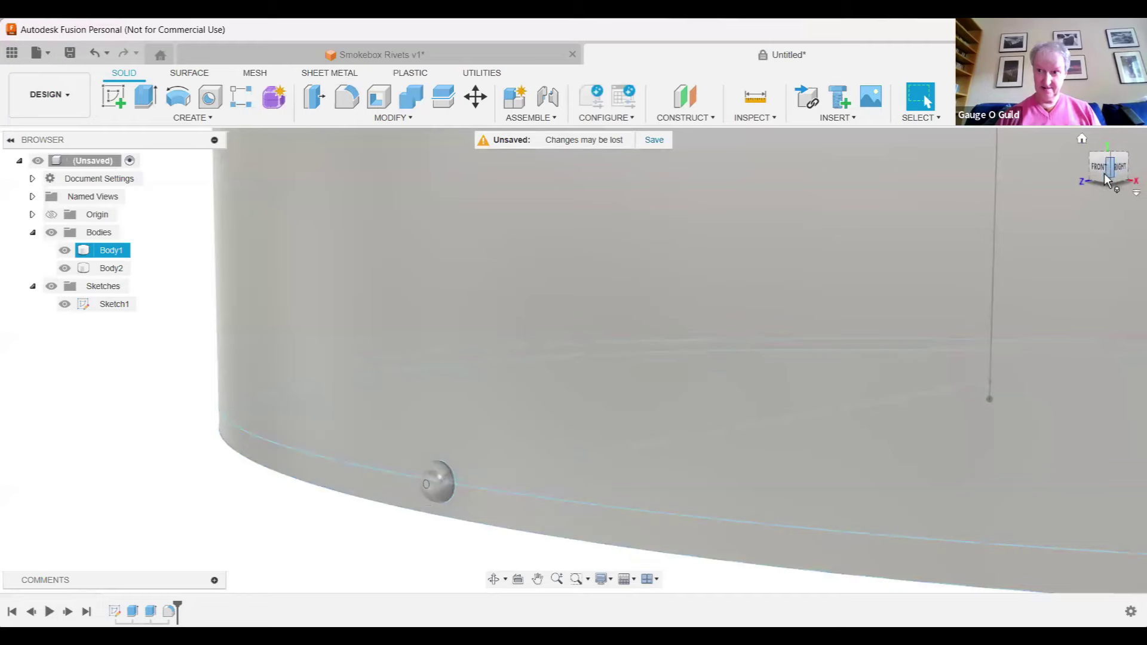
Examine the shape of the rounded rivet head close up, from below and from the side of the cylinder.
{"action": "left_click_drag", "start_coordinate": [1104, 174], "coordinate": [1110, 139]}
{"action": "scroll", "coordinate": [669, 476], "scroll_direction": "down", "scroll_amount": 3}
{"action": "scroll", "coordinate": [661, 482], "scroll_direction": "down", "scroll_amount": 1}
{"action": "scroll", "coordinate": [668, 236], "scroll_direction": "up", "scroll_amount": 10}
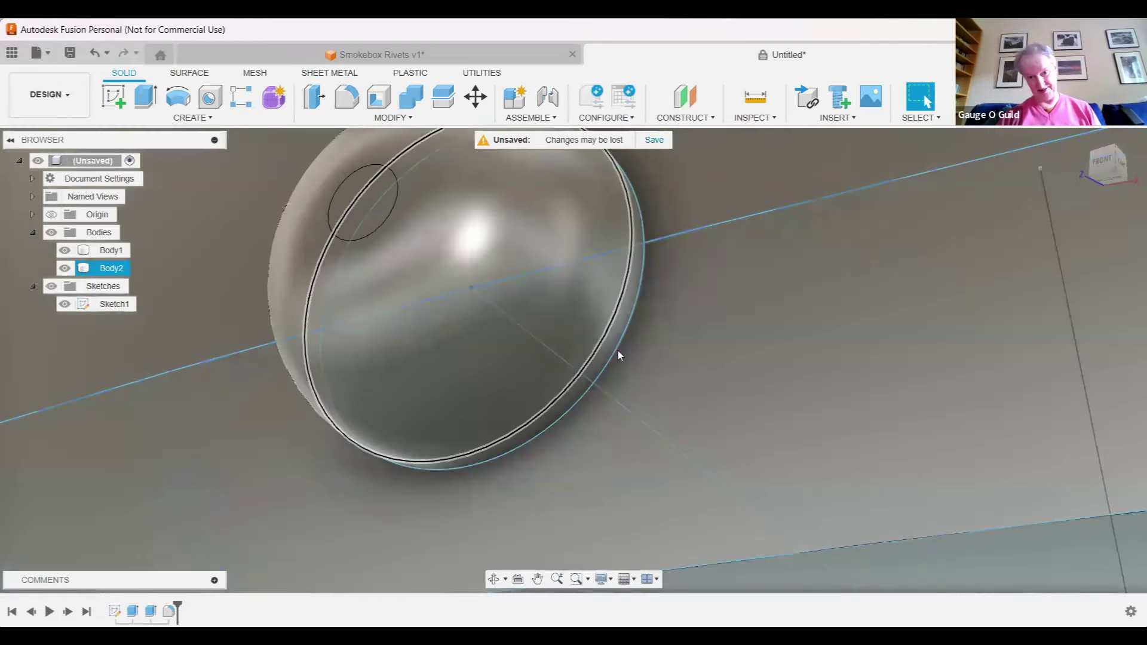
{"action": "left_click", "coordinate": [632, 359]}
{"action": "left_click", "coordinate": [634, 364]}
{"action": "scroll", "coordinate": [657, 391], "scroll_direction": "down", "scroll_amount": 5}
{"action": "scroll", "coordinate": [668, 396], "scroll_direction": "up", "scroll_amount": 10}
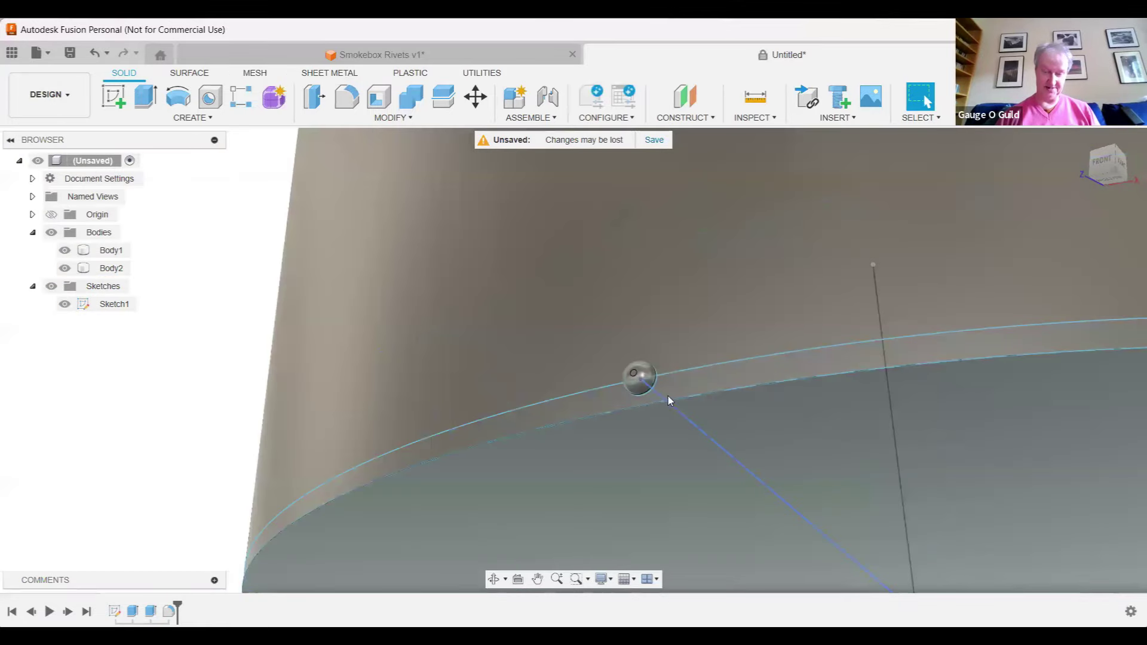
{"action": "left_click_drag", "start_coordinate": [1094, 161], "coordinate": [1086, 182]}
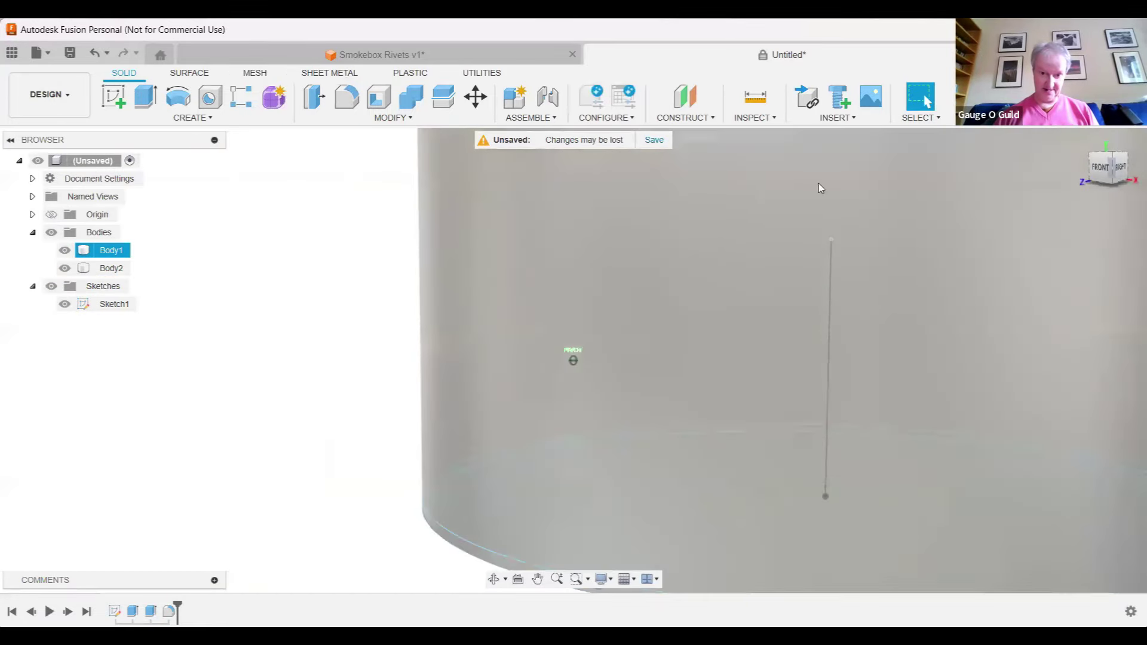
{"action": "scroll", "coordinate": [468, 218], "scroll_direction": "down", "scroll_amount": 2}
{"action": "left_click", "coordinate": [556, 493]}
{"action": "scroll", "coordinate": [561, 493], "scroll_direction": "up", "scroll_amount": 1}
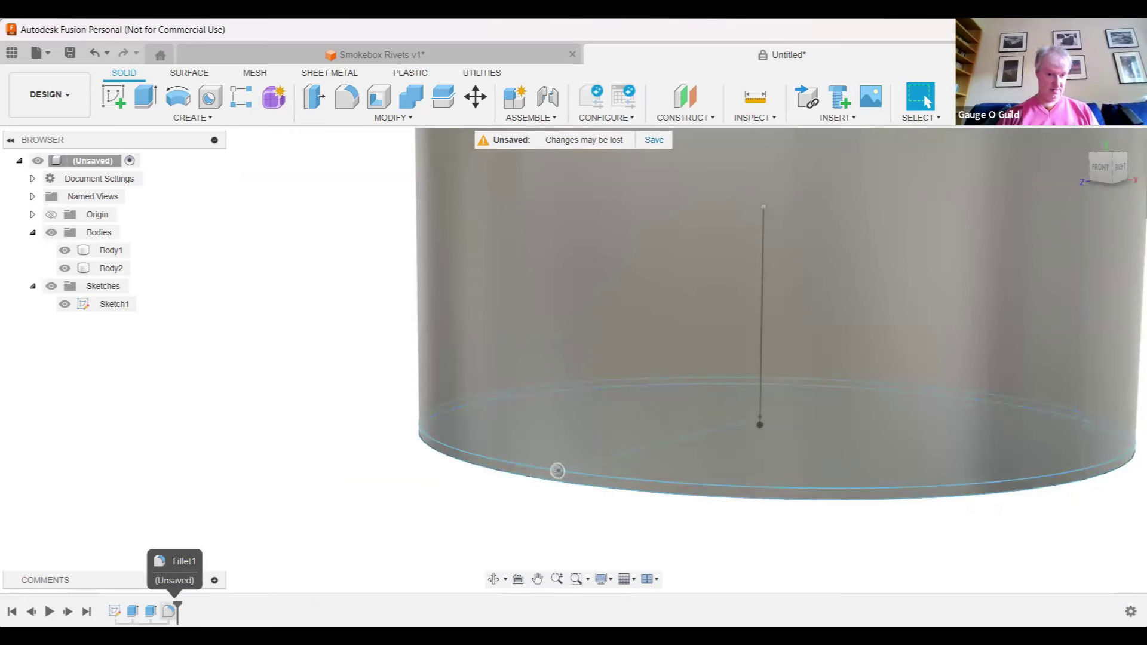
Edit the rivet head's fillet and set its radius to 0.35 mm.
{"action": "right_click", "coordinate": [169, 610]}
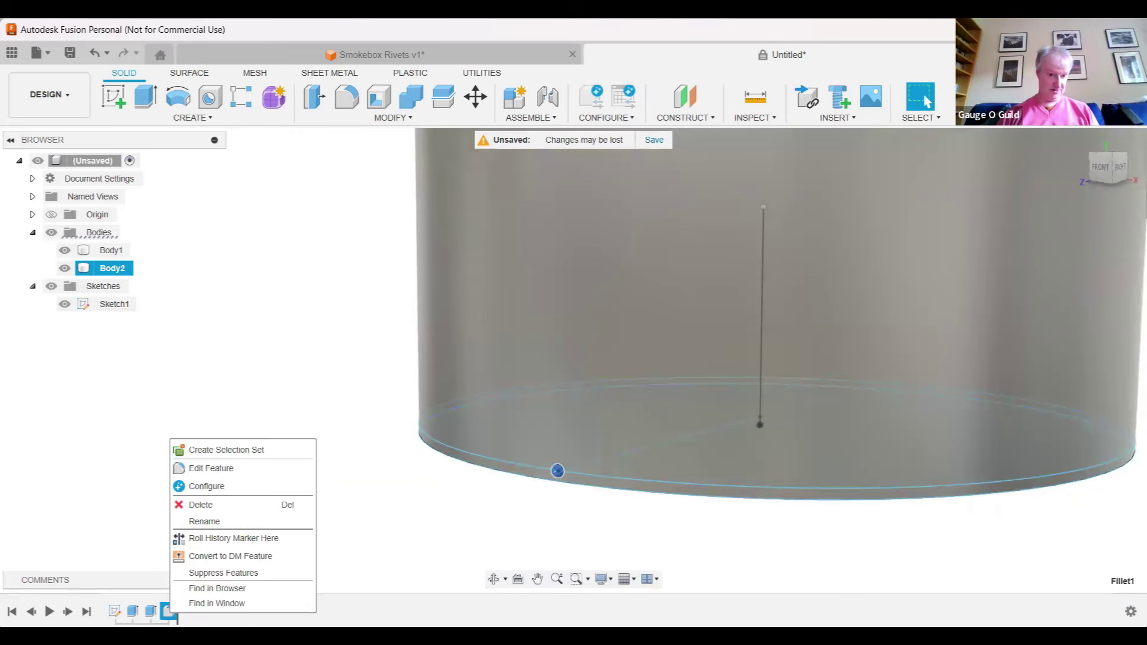
{"action": "left_click", "coordinate": [221, 469]}
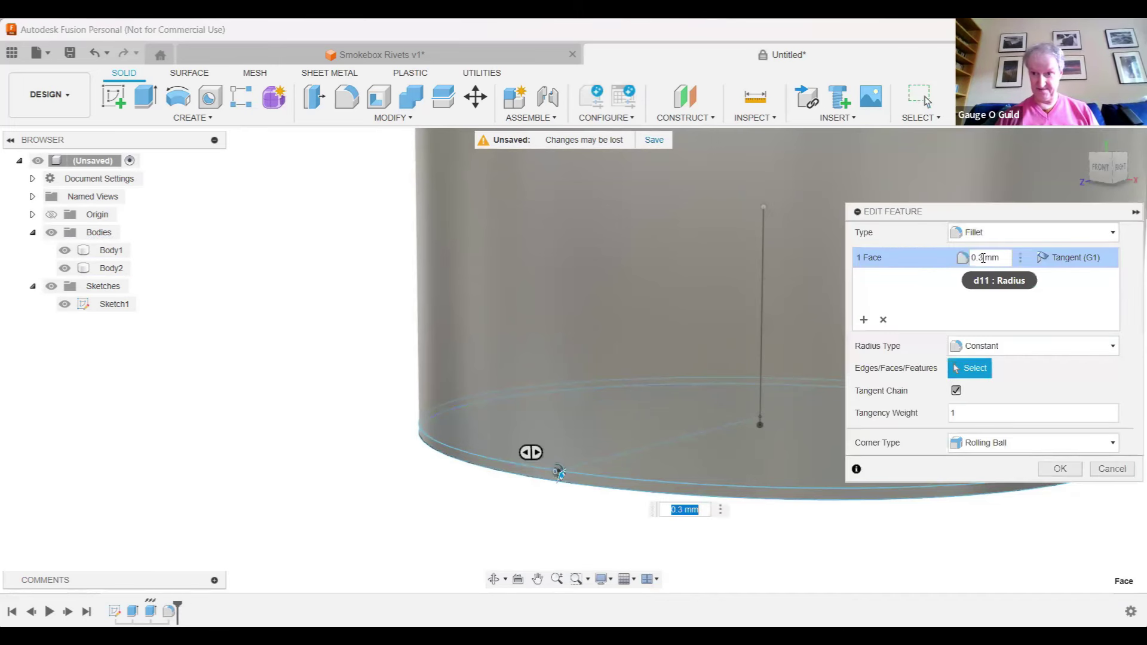
{"action": "left_click", "coordinate": [983, 257]}
{"action": "type", "text": "5"}
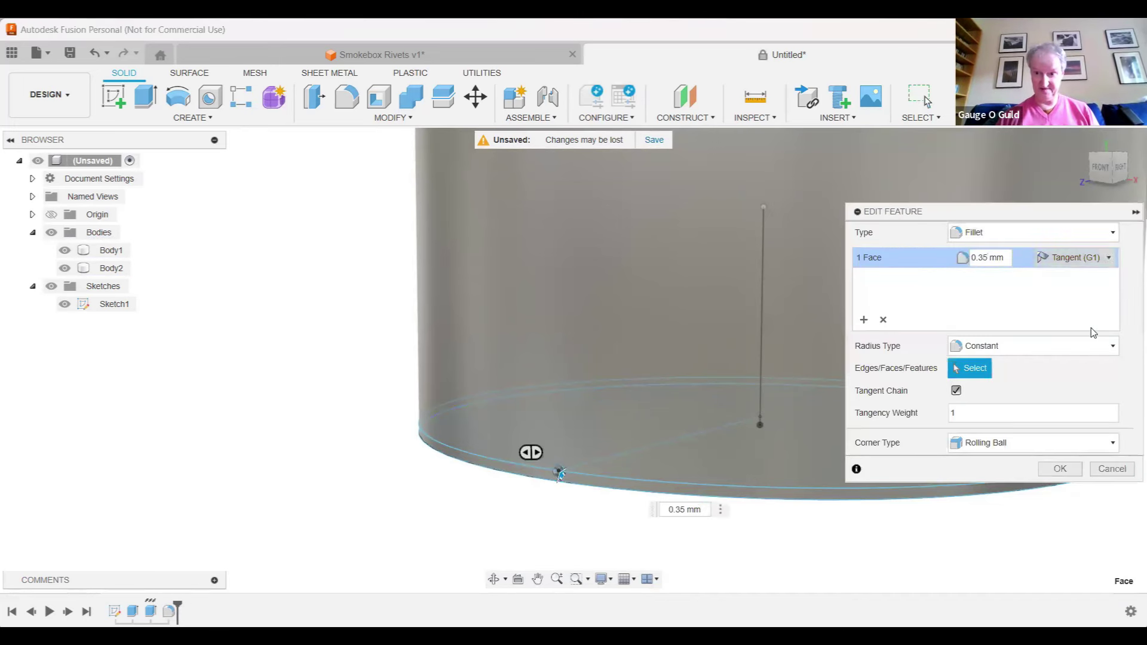
{"action": "left_click", "coordinate": [1060, 470]}
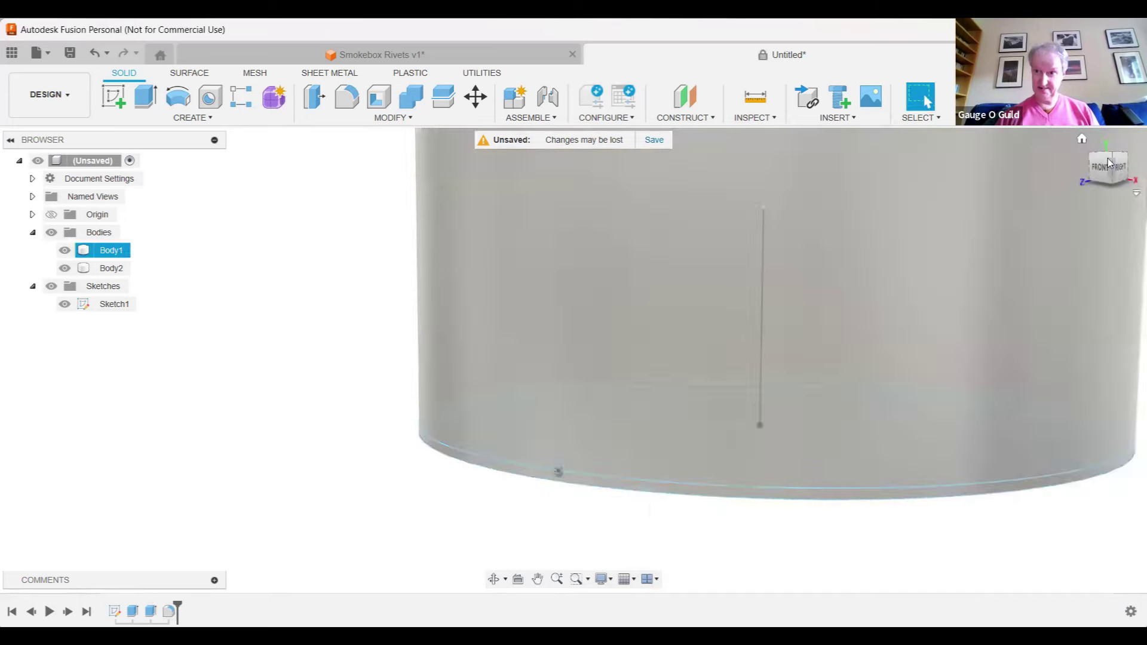
Inspect the re-filleted rivet head from beneath the cylinder and check how it sits on the surface.
{"action": "middle_click_drag", "start_coordinate": [572, 353], "coordinate": [587, 233], "text": "shift"}
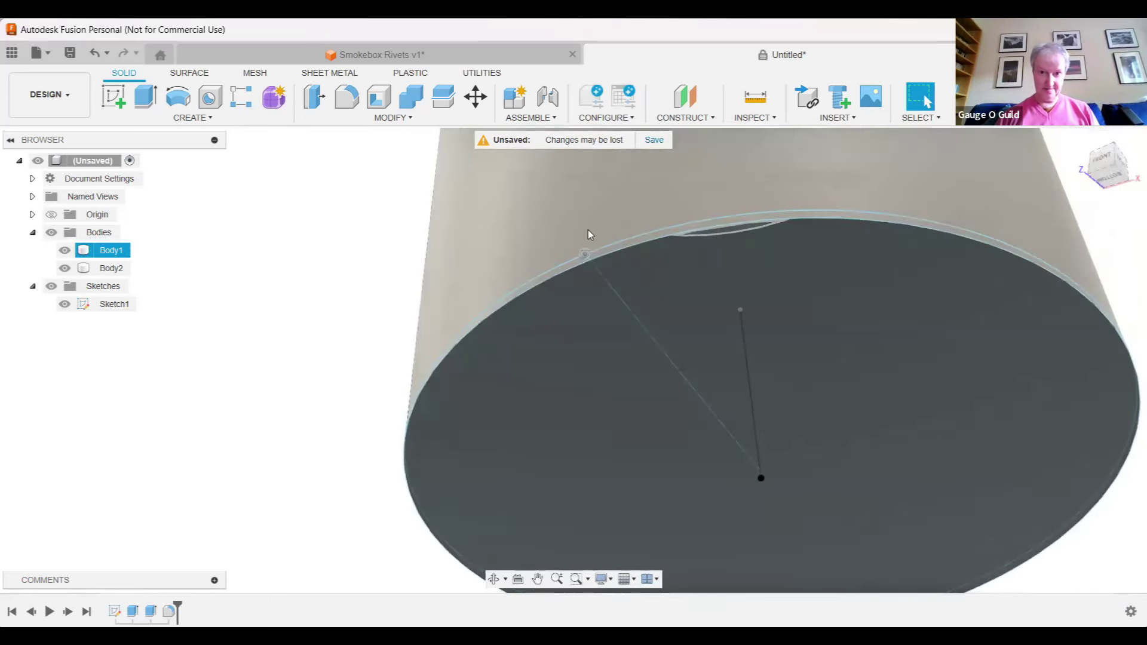
{"action": "scroll", "coordinate": [585, 257], "scroll_direction": "up", "scroll_amount": 6}
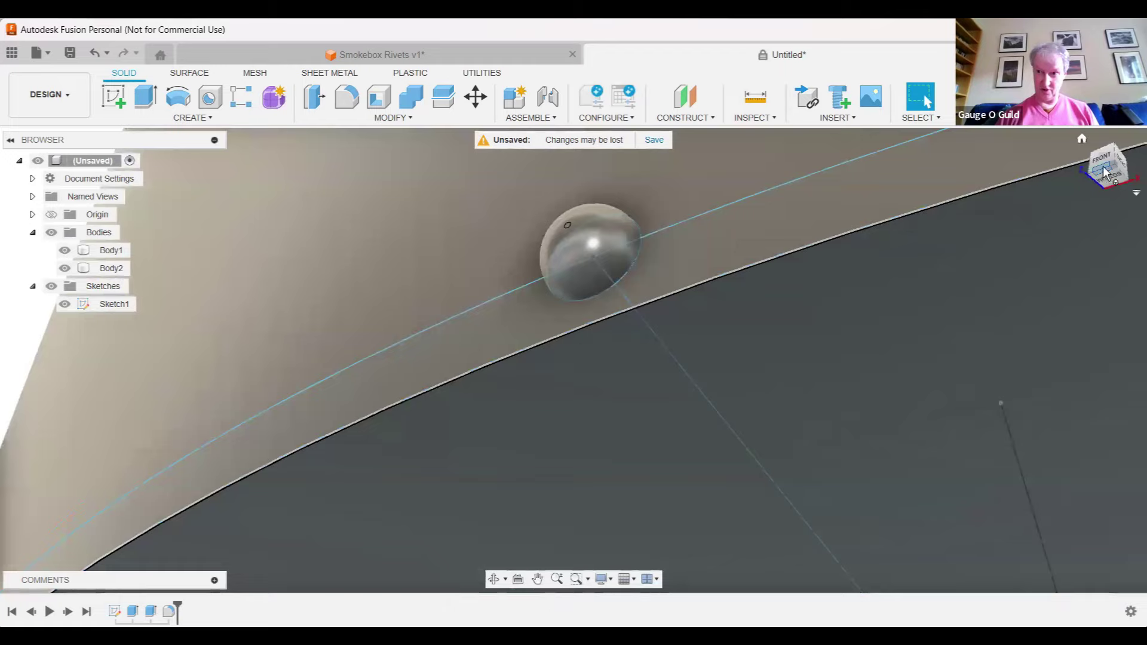
{"action": "left_click_drag", "start_coordinate": [1105, 174], "coordinate": [1109, 158]}
{"action": "scroll", "coordinate": [717, 393], "scroll_direction": "down", "scroll_amount": 4}
{"action": "scroll", "coordinate": [726, 365], "scroll_direction": "down", "scroll_amount": 4}
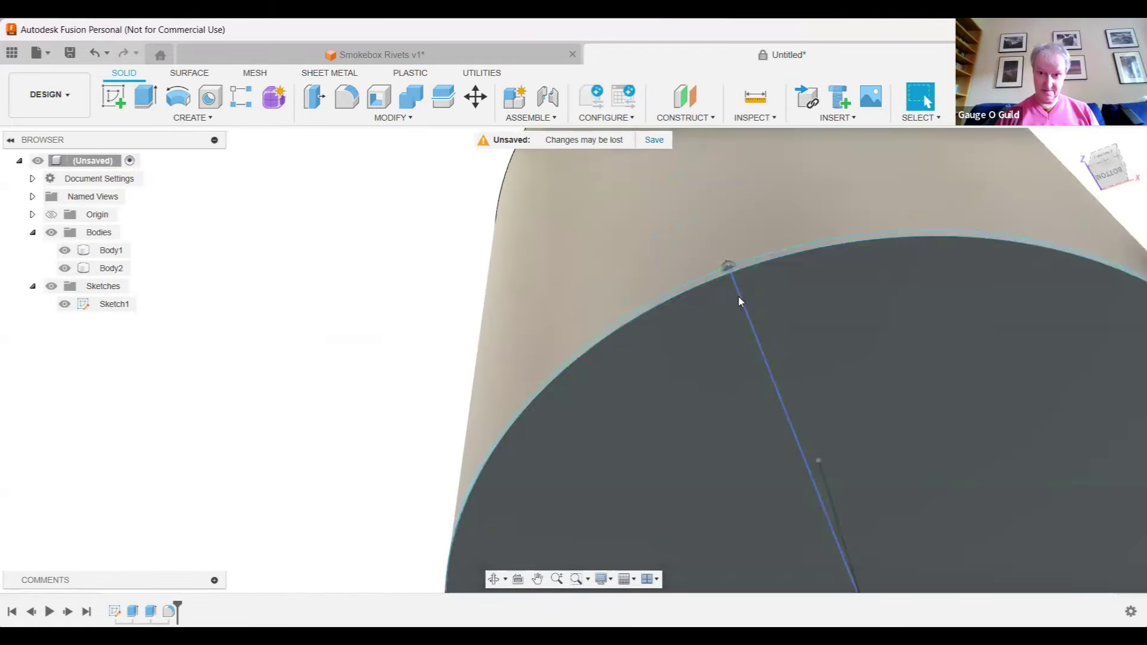
{"action": "scroll", "coordinate": [738, 297], "scroll_direction": "up", "scroll_amount": 3}
{"action": "scroll", "coordinate": [727, 244], "scroll_direction": "up", "scroll_amount": 2}
{"action": "scroll", "coordinate": [714, 250], "scroll_direction": "down", "scroll_amount": 5}
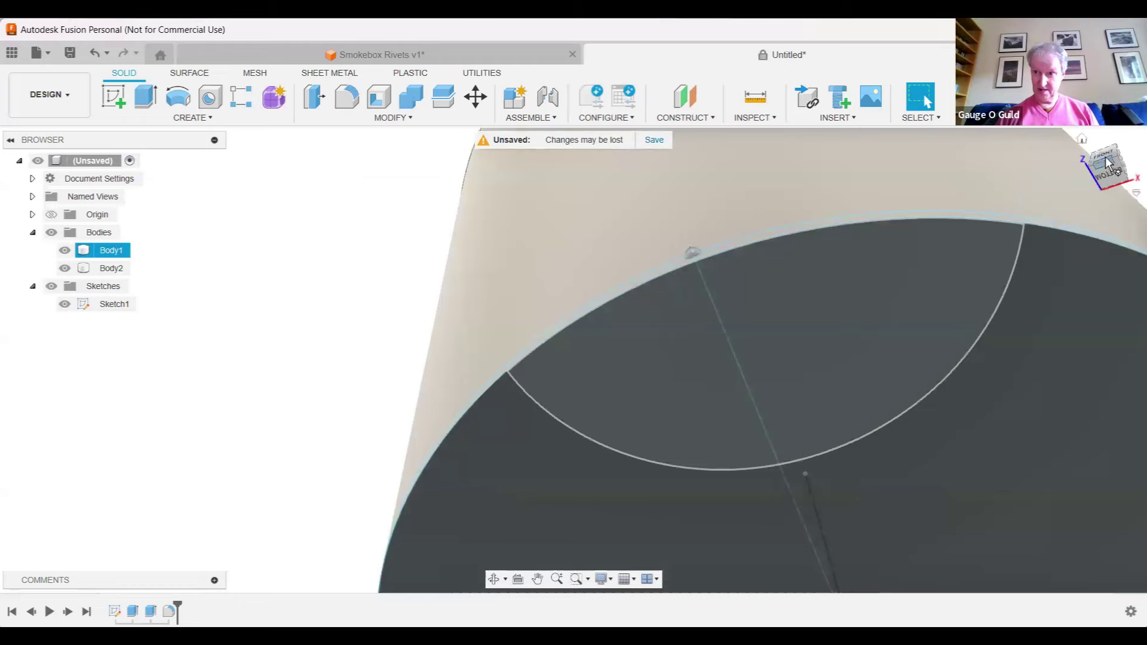
{"action": "left_click", "coordinate": [1107, 160]}
{"action": "left_click", "coordinate": [259, 378]}
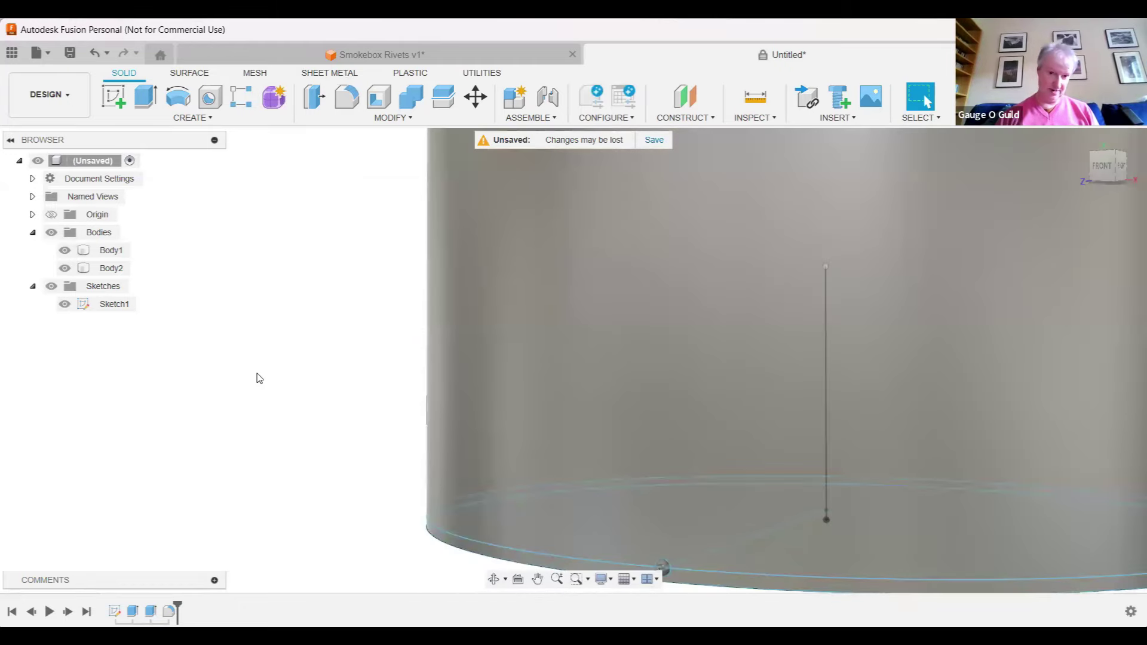
{"action": "scroll", "coordinate": [258, 377], "scroll_direction": "down", "scroll_amount": 2}
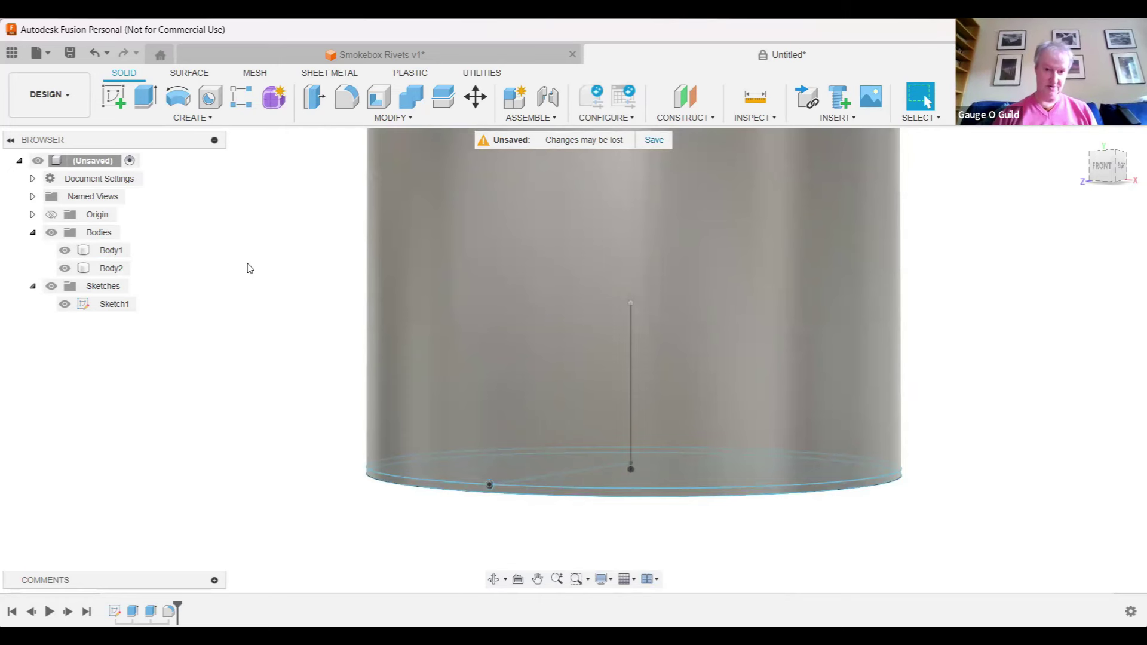
Create a full circular pattern of the rivet body around the cylinder's vertical centre line with a quantity of 150.
{"action": "scroll", "coordinate": [481, 487], "scroll_direction": "up", "scroll_amount": 5}
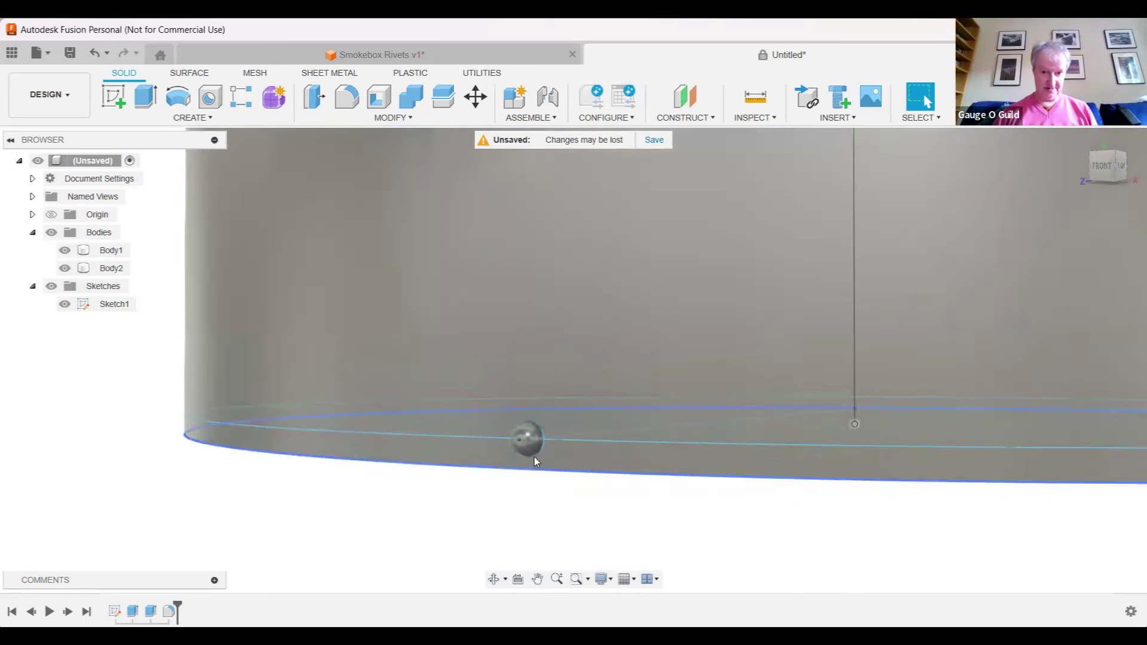
{"action": "left_click", "coordinate": [530, 449]}
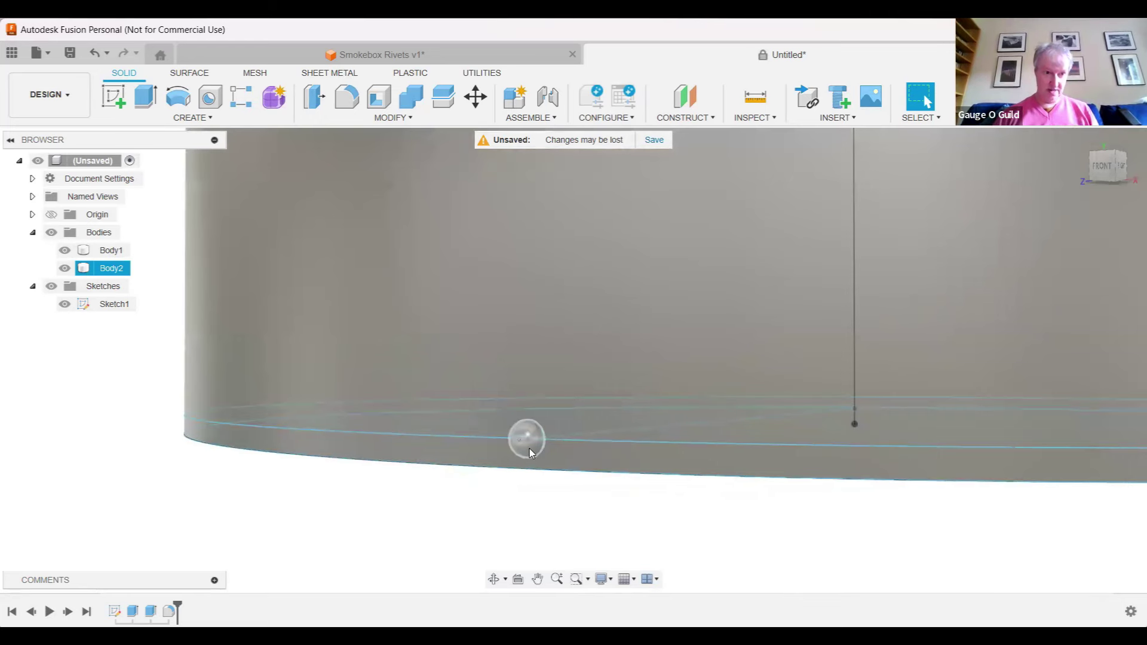
{"action": "key", "text": "Escape"}
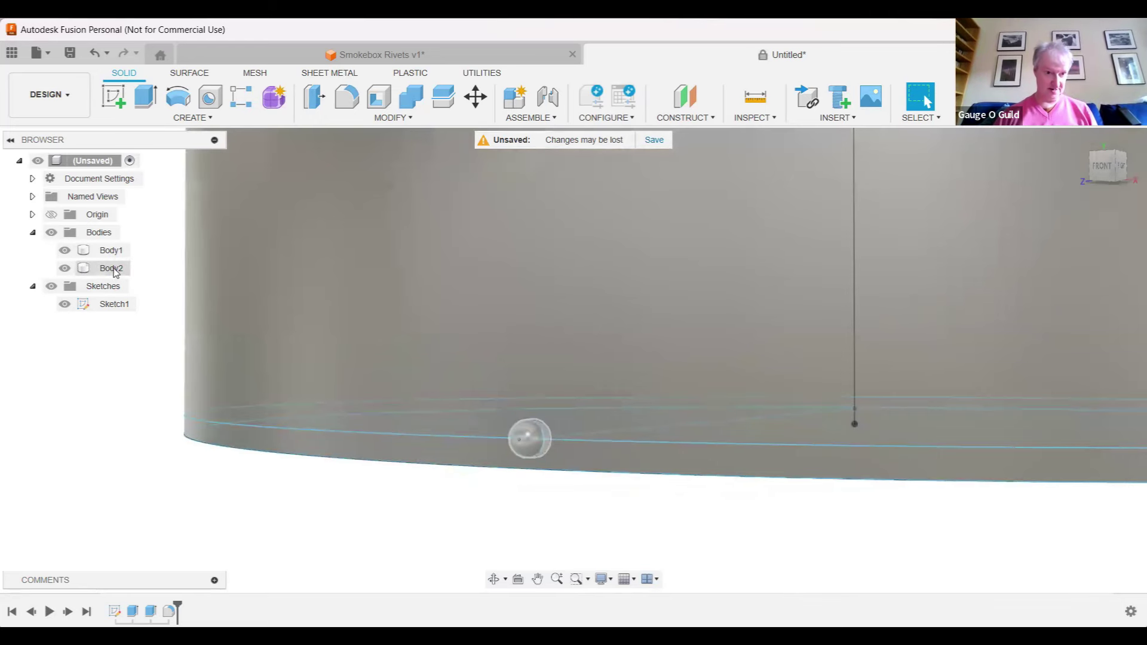
{"action": "left_click", "coordinate": [112, 269]}
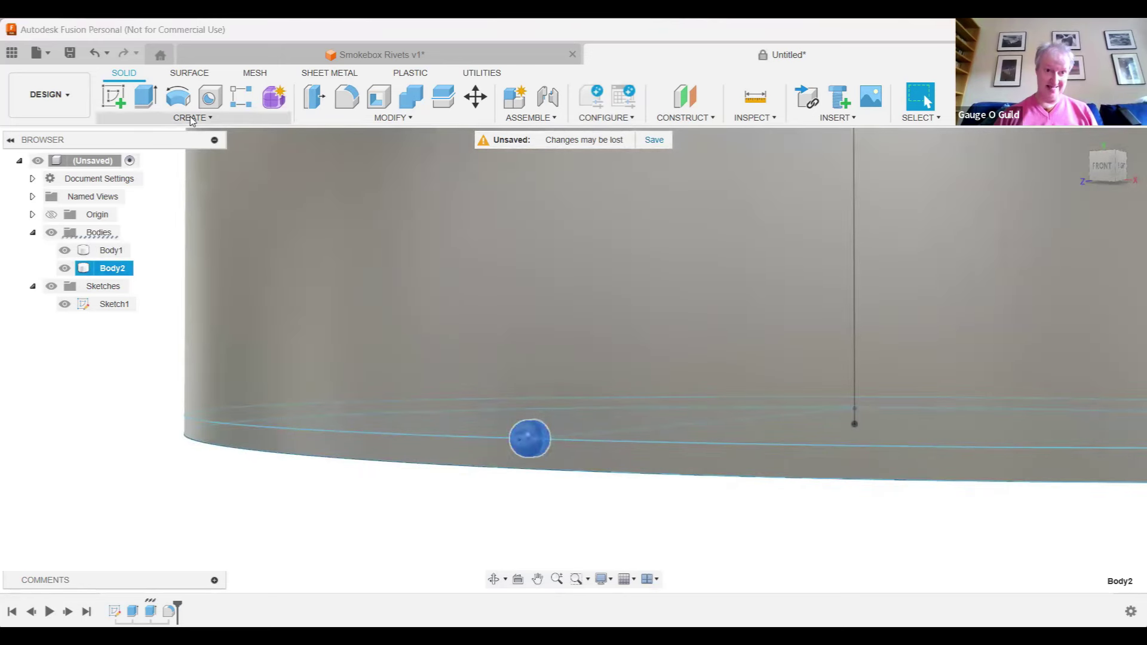
{"action": "left_click", "coordinate": [191, 119]}
{"action": "mouse_move", "coordinate": [156, 425]}
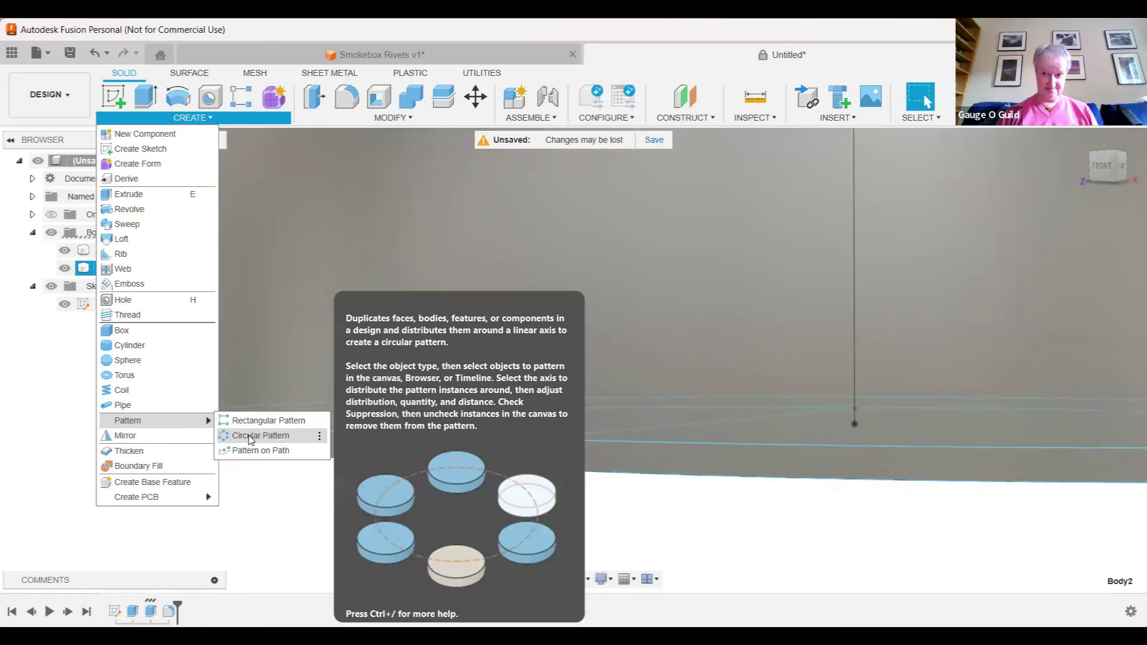
{"action": "left_click", "coordinate": [250, 440]}
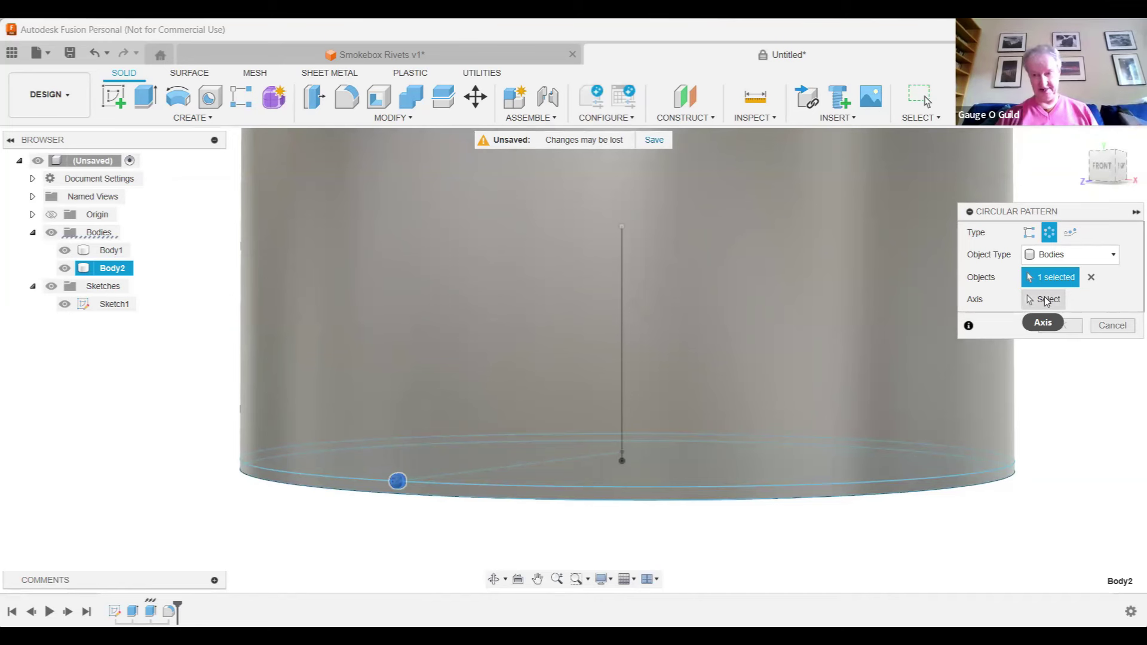
{"action": "left_click", "coordinate": [1047, 300]}
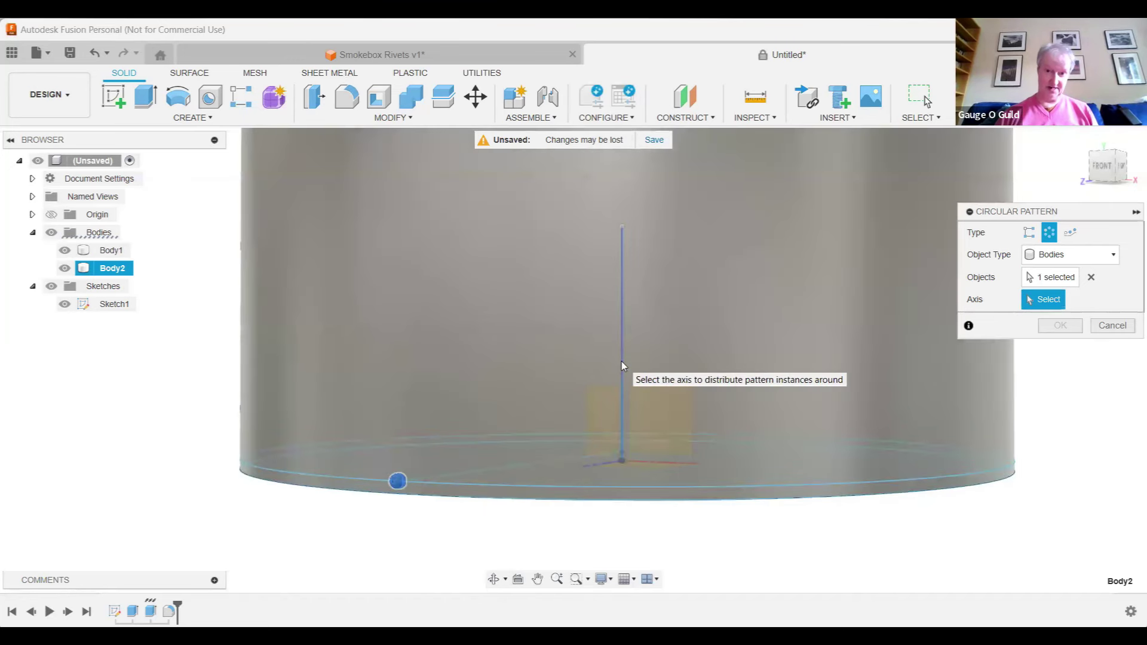
{"action": "left_click", "coordinate": [621, 366]}
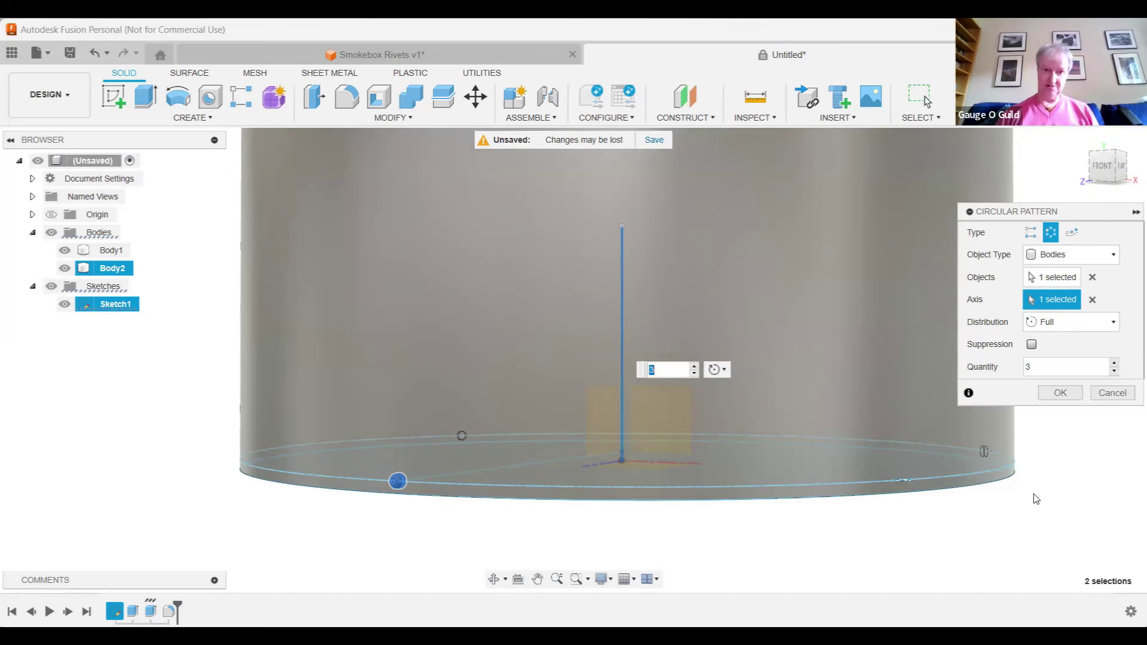
{"action": "double_click", "coordinate": [1039, 367]}
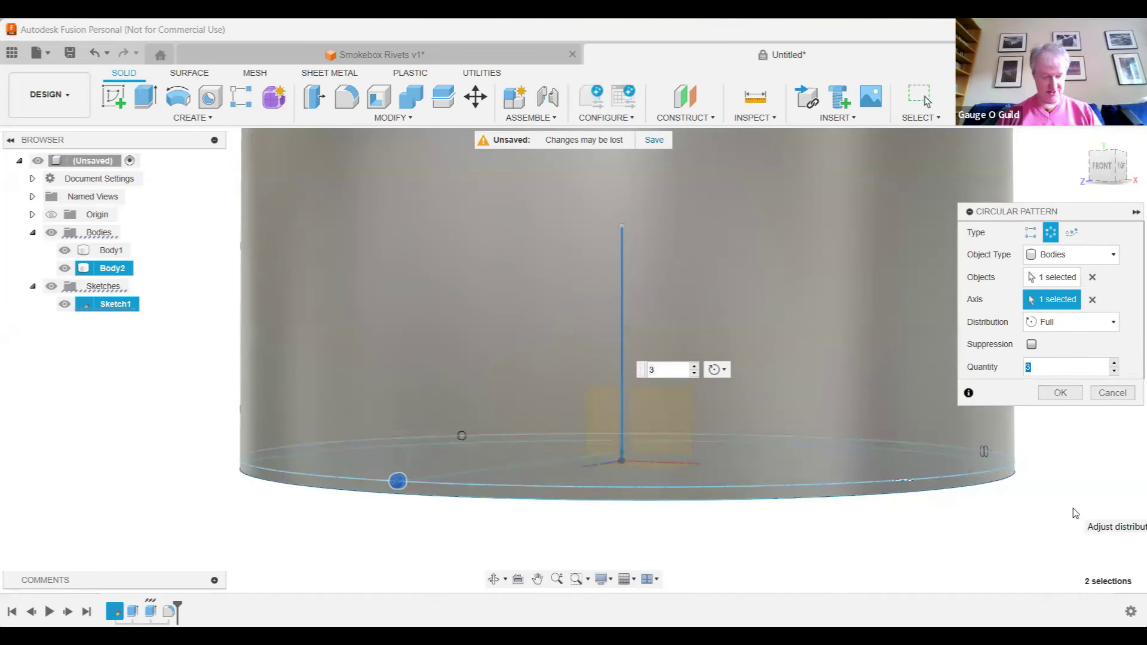
{"action": "type", "text": "150"}
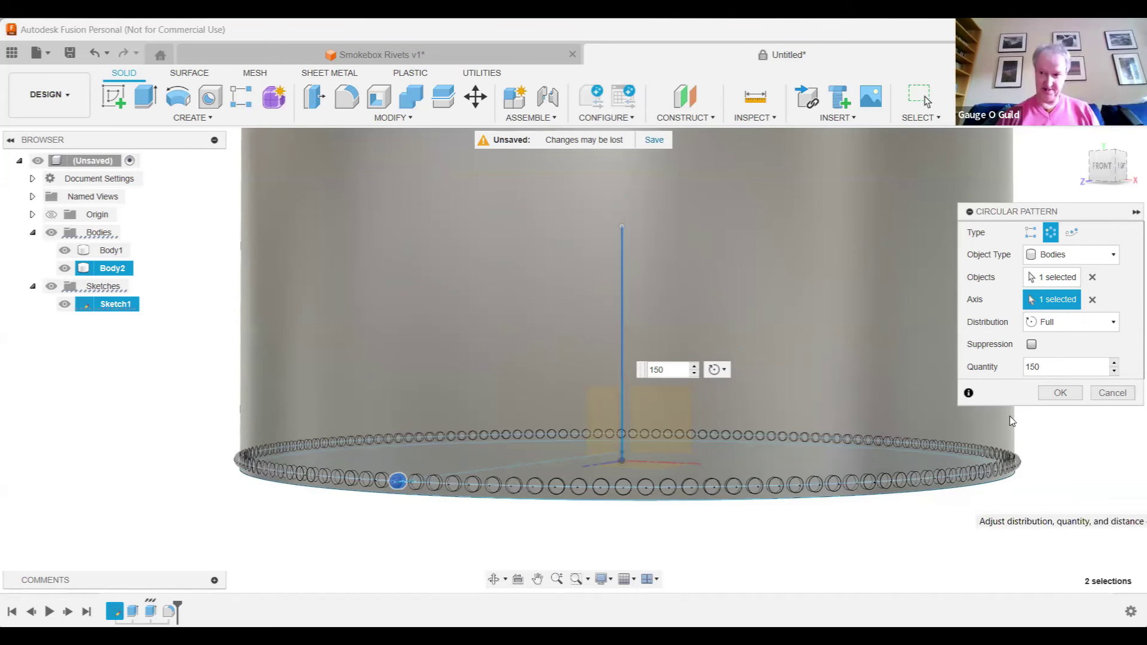
{"action": "left_click", "coordinate": [1061, 395]}
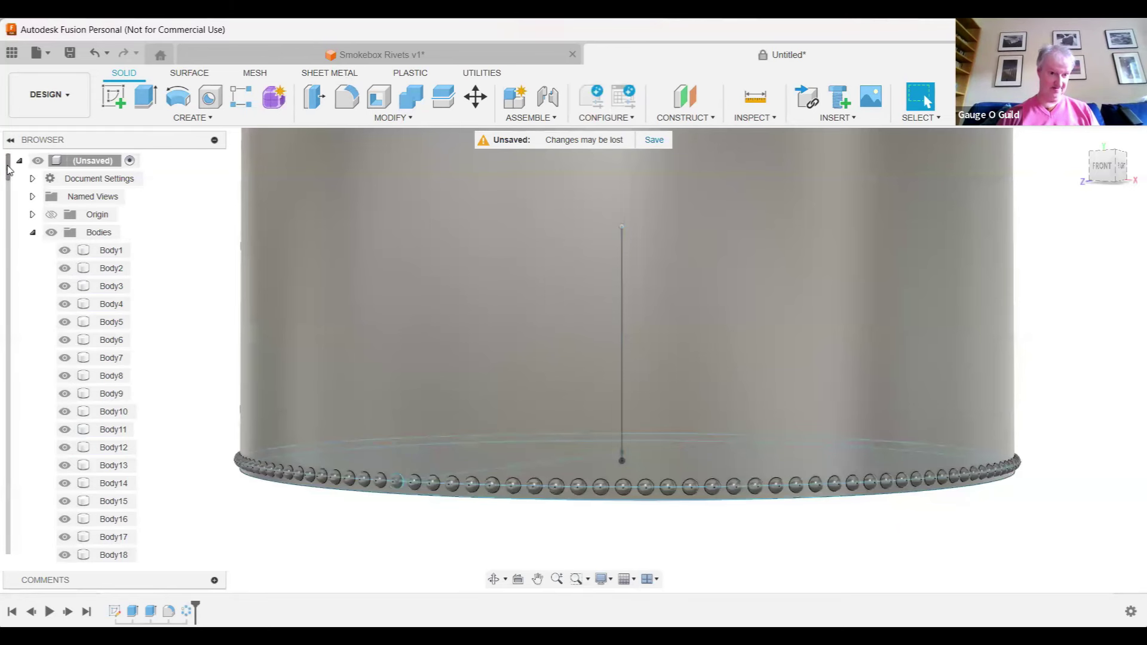
Collapse the list of bodies and hide all sketches.
{"action": "left_click", "coordinate": [33, 233]}
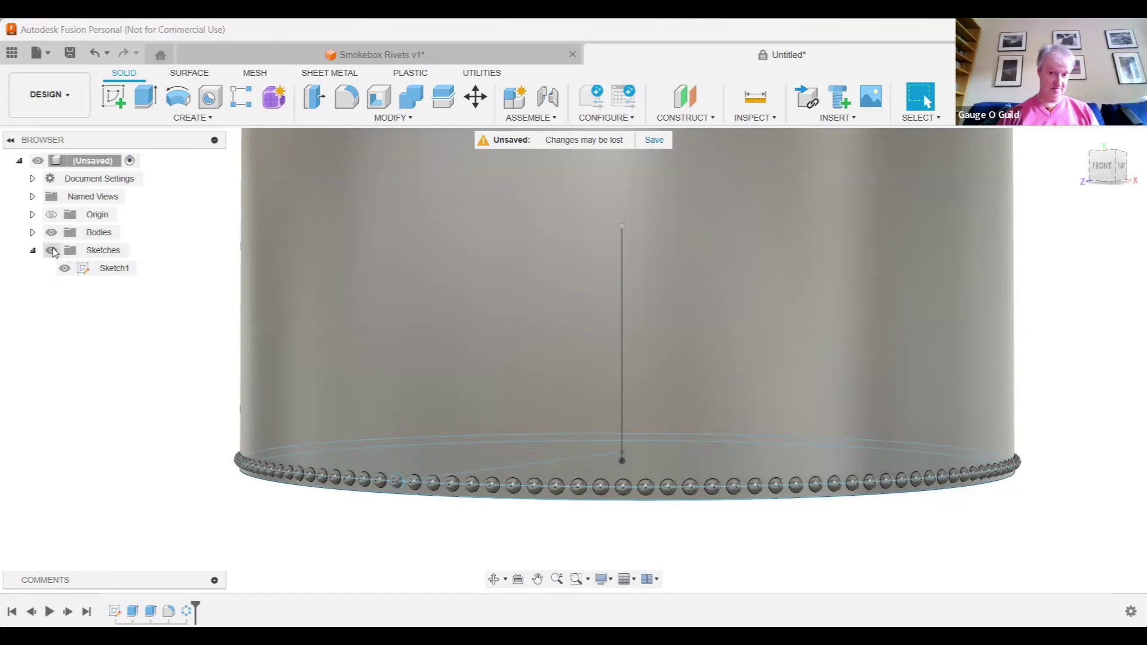
{"action": "left_click", "coordinate": [52, 251]}
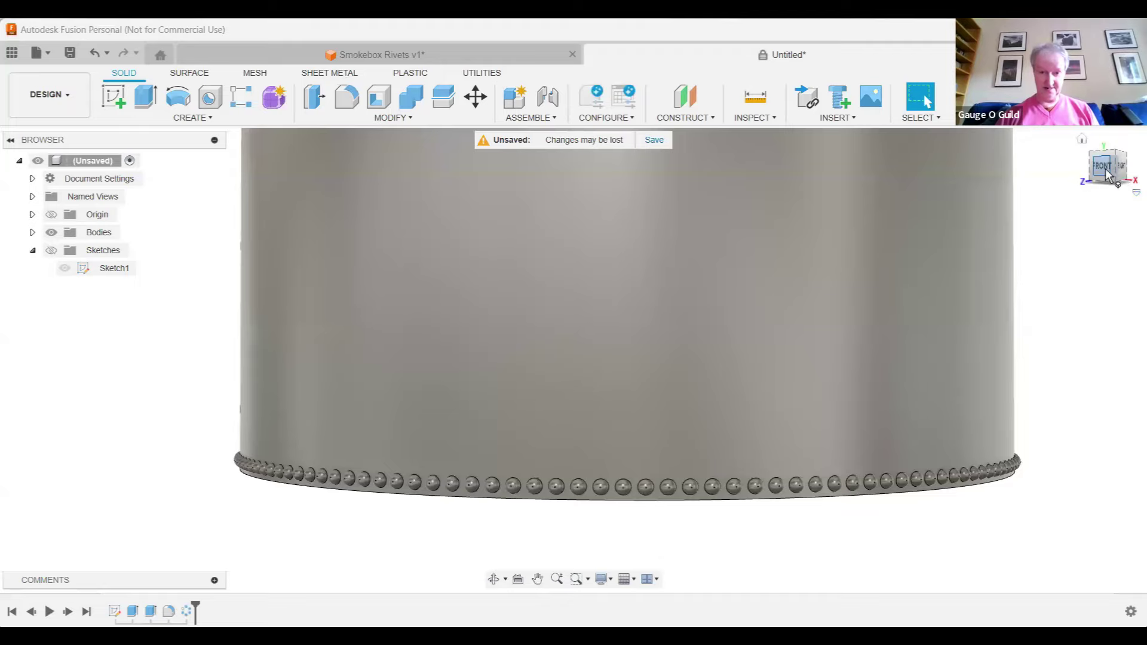
Examine the ring of rivets around the cylinder's base, both close up and as a whole.
{"action": "mouse_move", "coordinate": [1107, 175]}
{"action": "left_mouse_down"}
{"action": "mouse_move", "coordinate": [1111, 154]}
{"action": "mouse_move", "coordinate": [1085, 170]}
{"action": "mouse_move", "coordinate": [1114, 172]}
{"action": "mouse_move", "coordinate": [1110, 161]}
{"action": "mouse_move", "coordinate": [1106, 182]}
{"action": "left_mouse_up"}
{"action": "scroll", "coordinate": [889, 285], "scroll_direction": "down", "scroll_amount": 1}
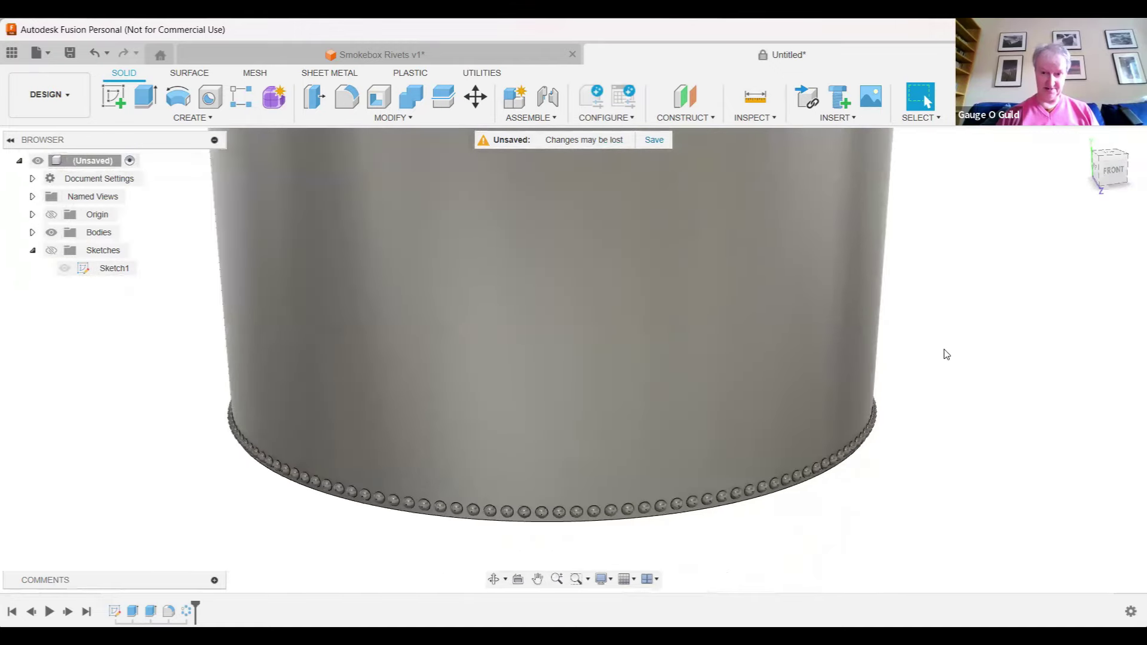
{"action": "scroll", "coordinate": [732, 501], "scroll_direction": "up", "scroll_amount": 5}
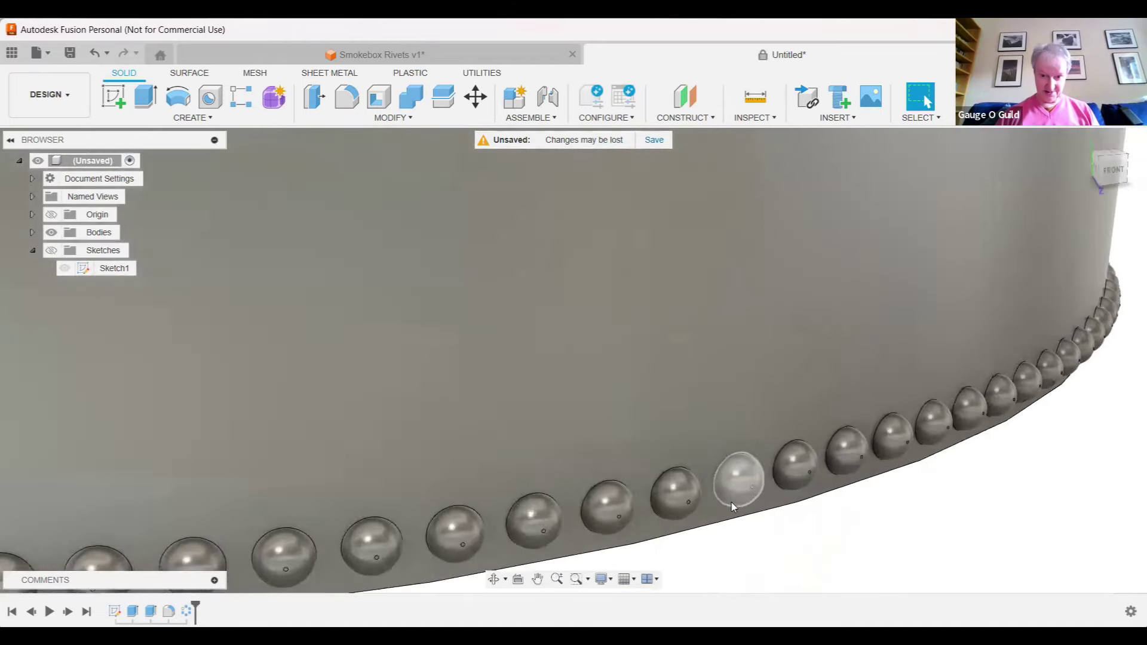
{"action": "scroll", "coordinate": [731, 503], "scroll_direction": "up", "scroll_amount": 2}
{"action": "scroll", "coordinate": [572, 507], "scroll_direction": "down", "scroll_amount": 2}
{"action": "scroll", "coordinate": [550, 505], "scroll_direction": "up", "scroll_amount": 5}
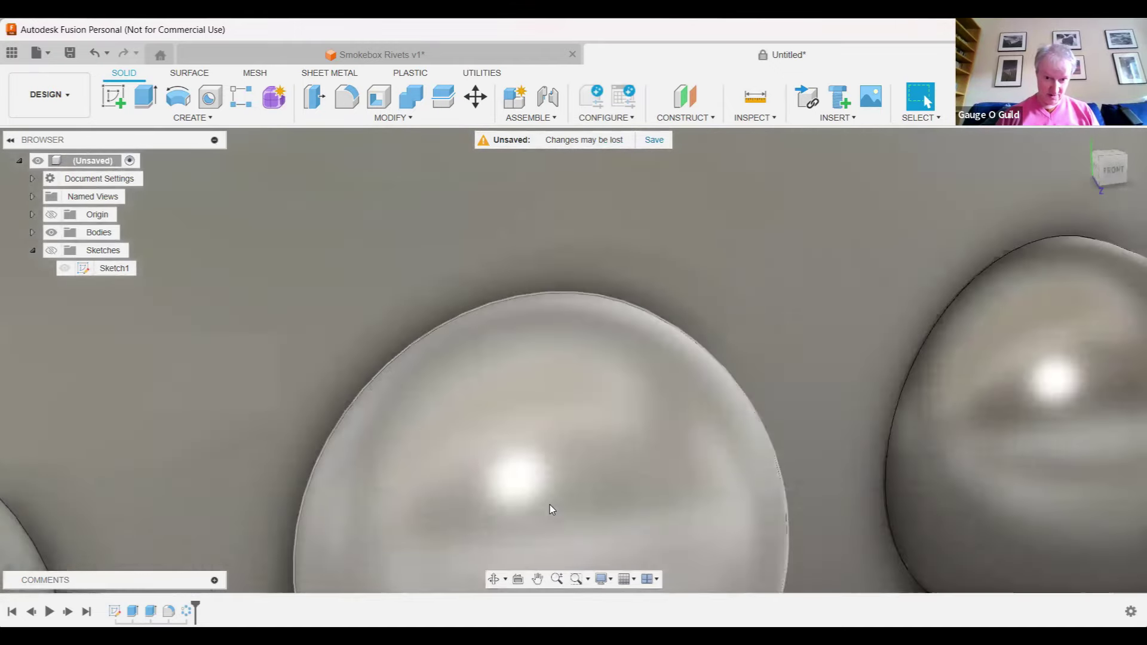
{"action": "scroll", "coordinate": [561, 497], "scroll_direction": "down", "scroll_amount": 5}
{"action": "scroll", "coordinate": [571, 488], "scroll_direction": "down", "scroll_amount": 8}
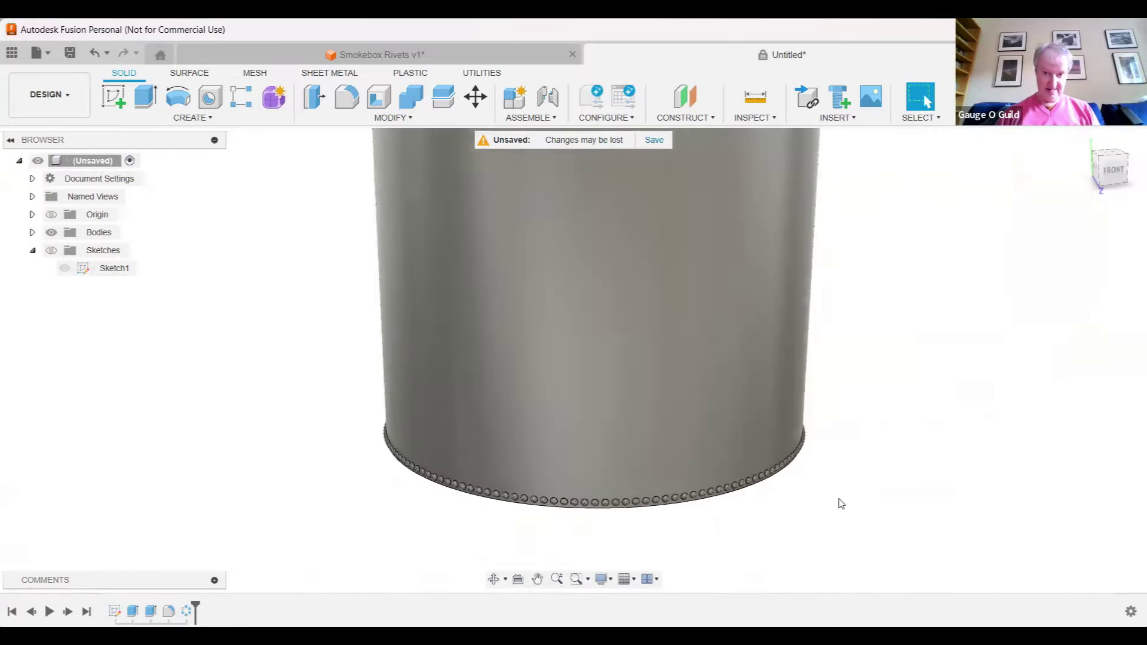